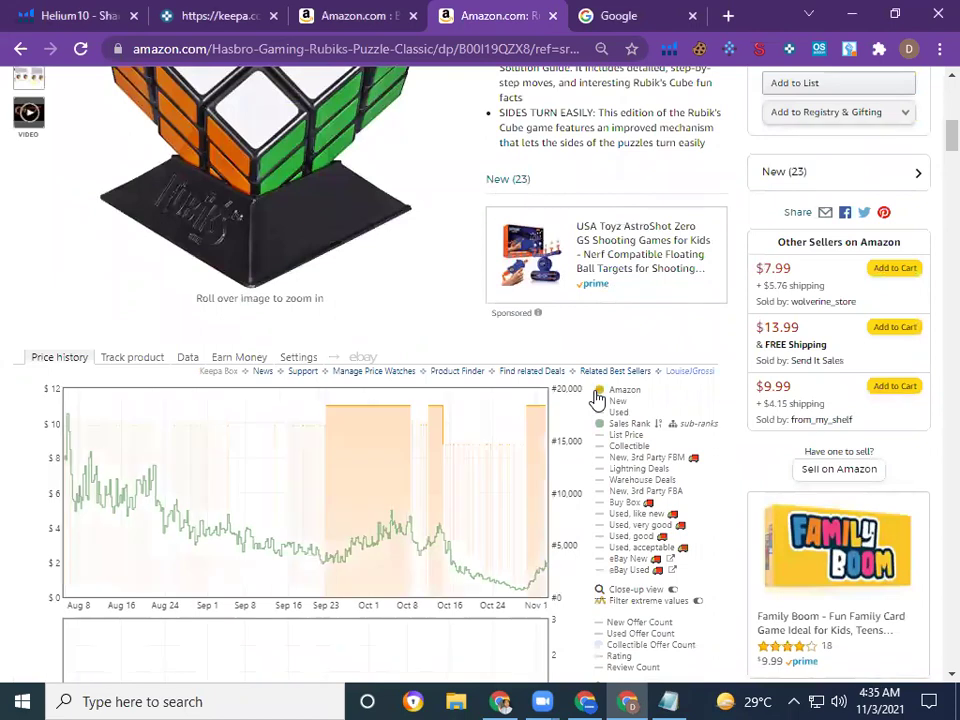
# Examine the Rubik's Cube listing's Keepa price history and sales rank chart, together with its product details and seller offers.
pyautogui.scroll(-5, 540, 460)
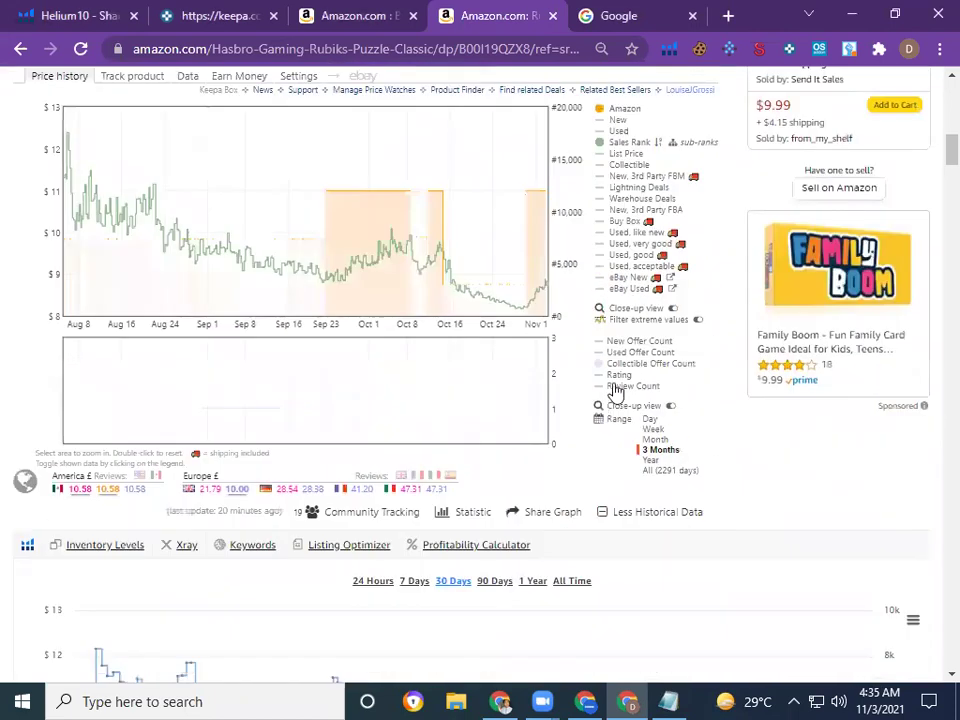
pyautogui.scroll(4, 470, 340)
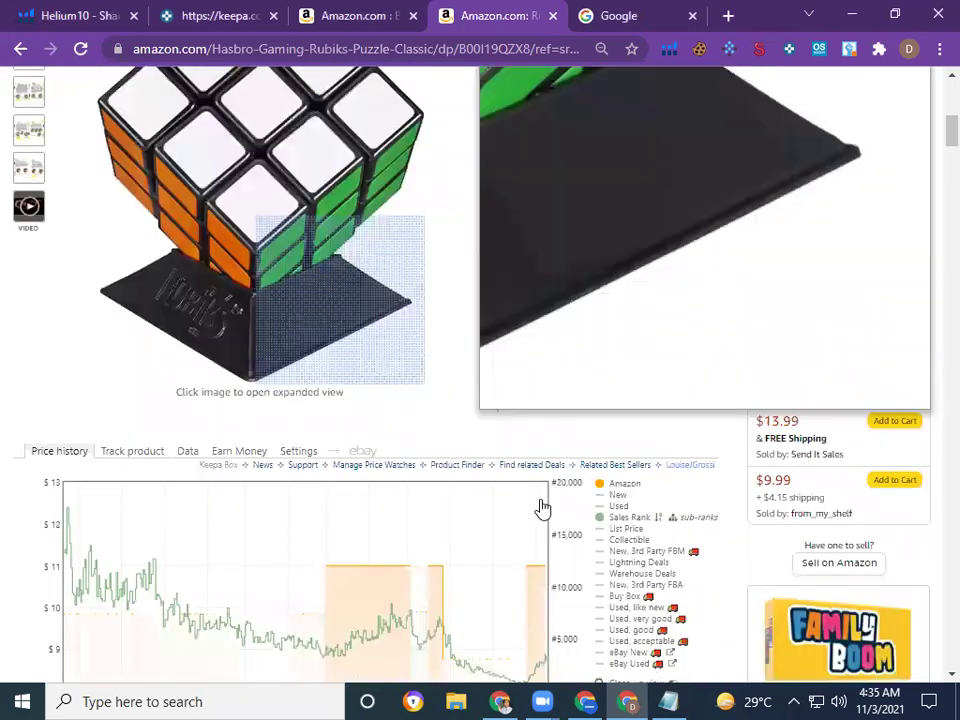
pyautogui.scroll(-4, 540, 450)
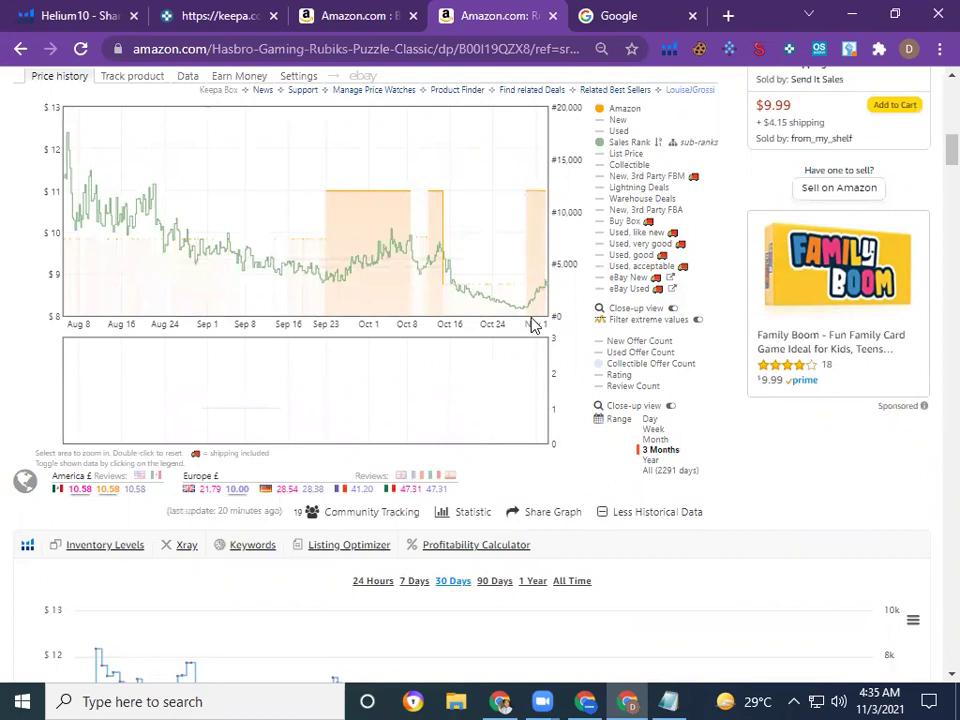
pyautogui.scroll(2, 533, 326)
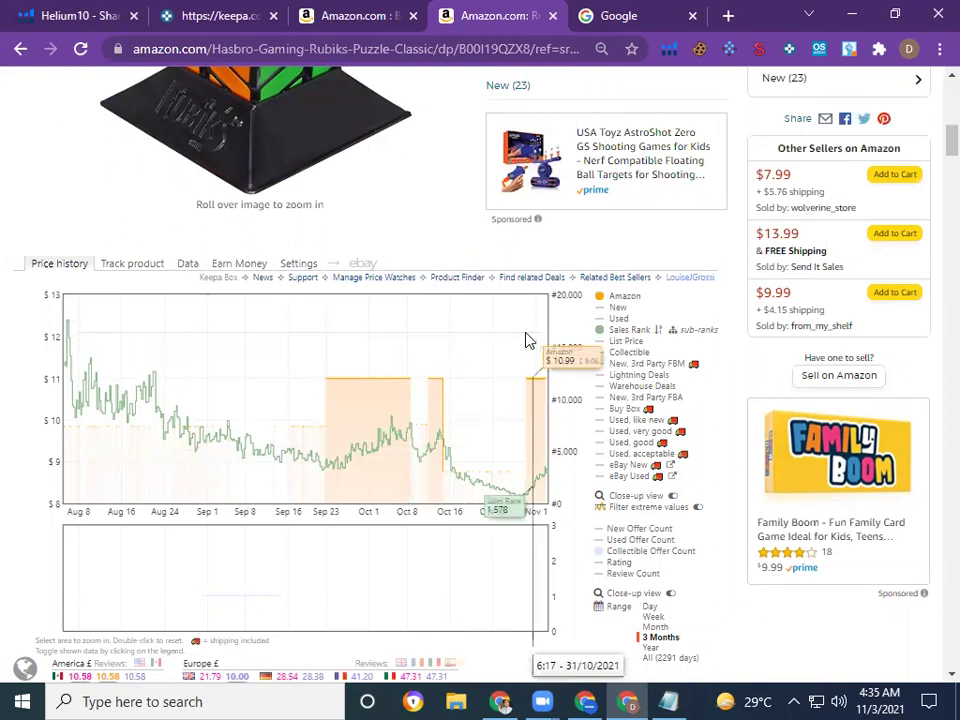
pyautogui.scroll(-1, 476, 343)
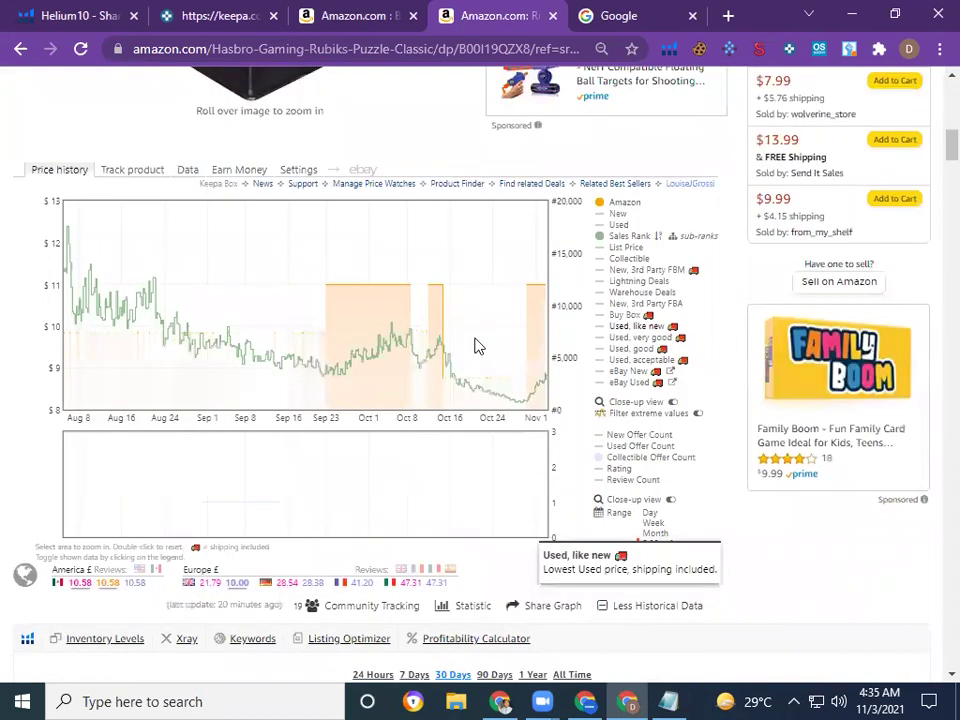
pyautogui.scroll(-2, 340, 365)
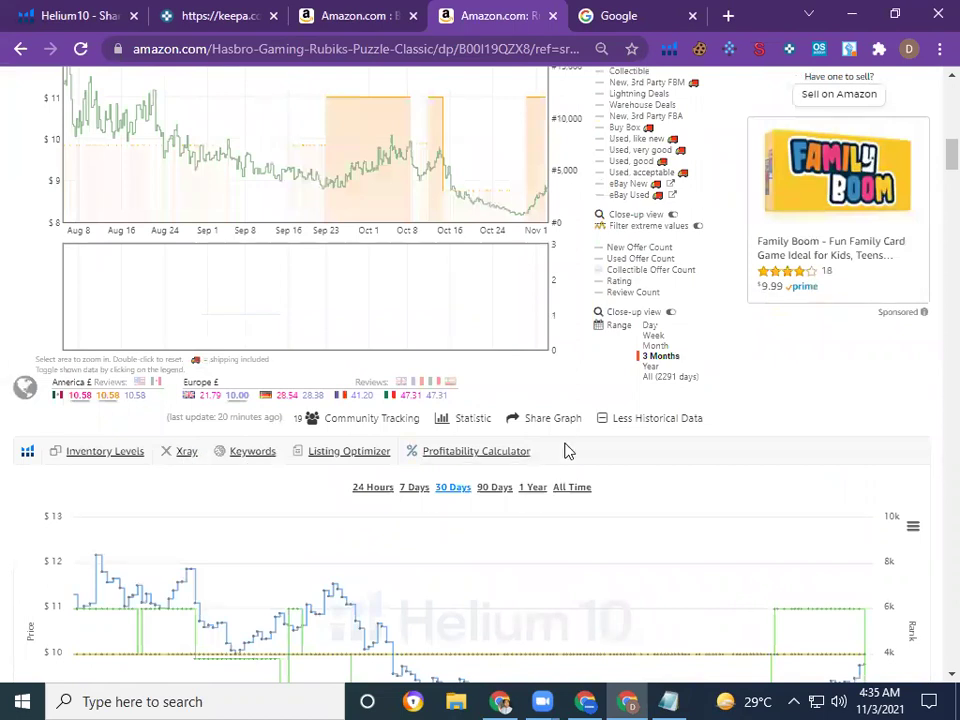
pyautogui.scroll(4, 565, 451)
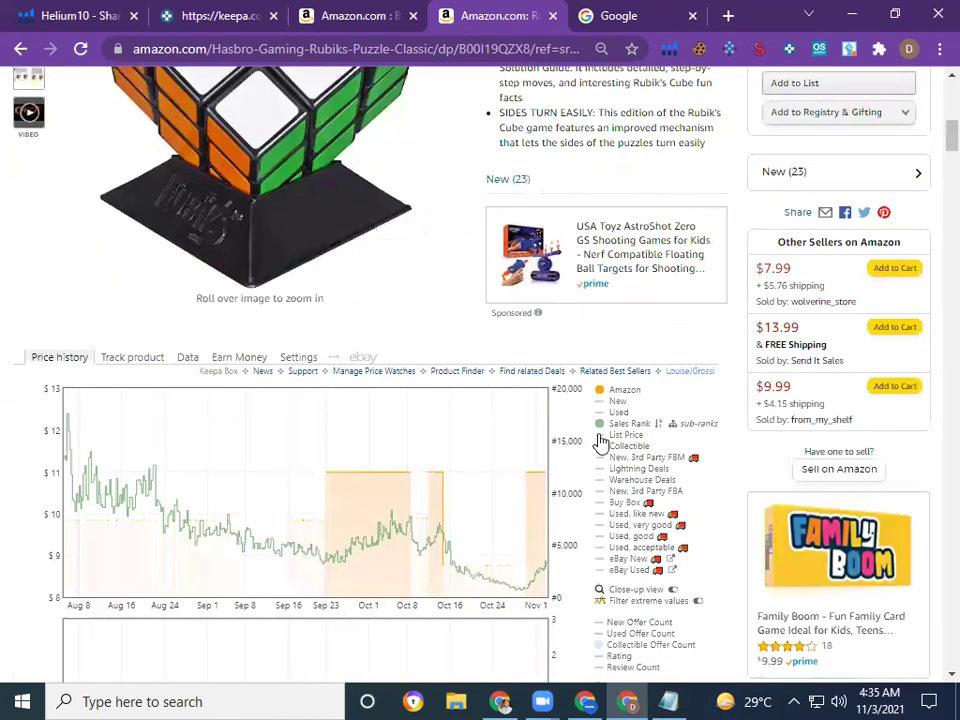
pyautogui.scroll(4, 600, 441)
pyautogui.scroll(2, 600, 441)
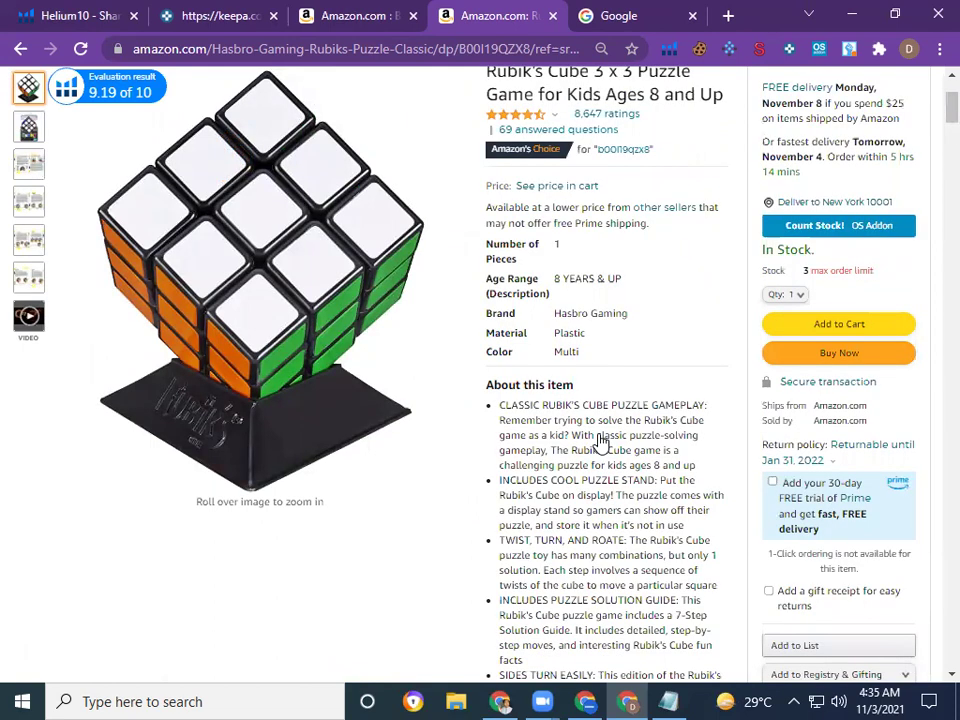
pyautogui.scroll(-5, 600, 441)
pyautogui.scroll(-1, 600, 441)
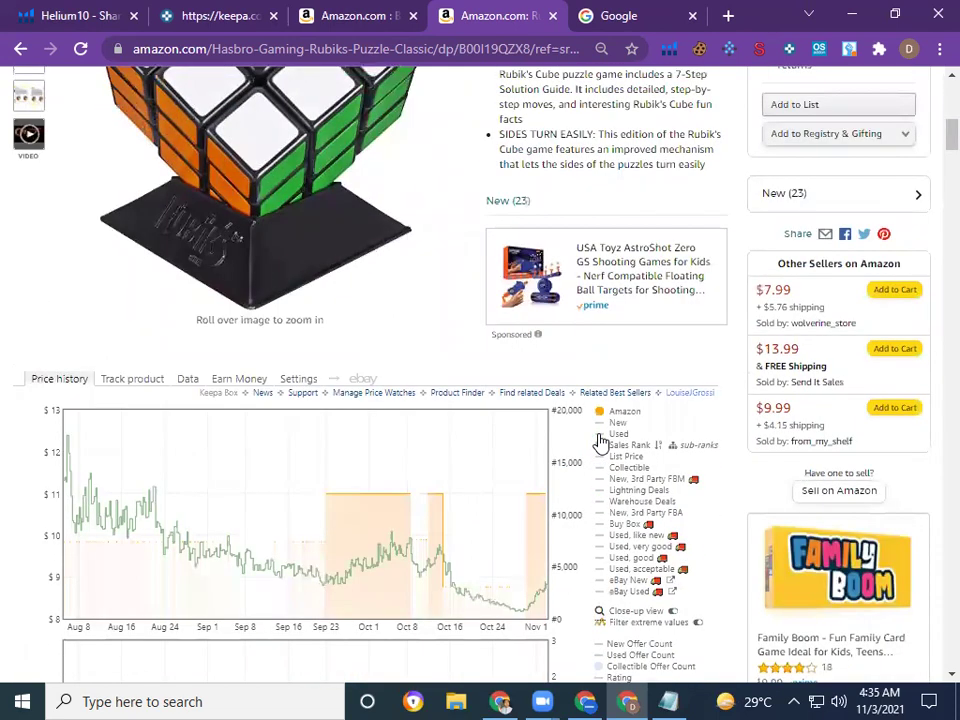
pyautogui.scroll(-1, 600, 441)
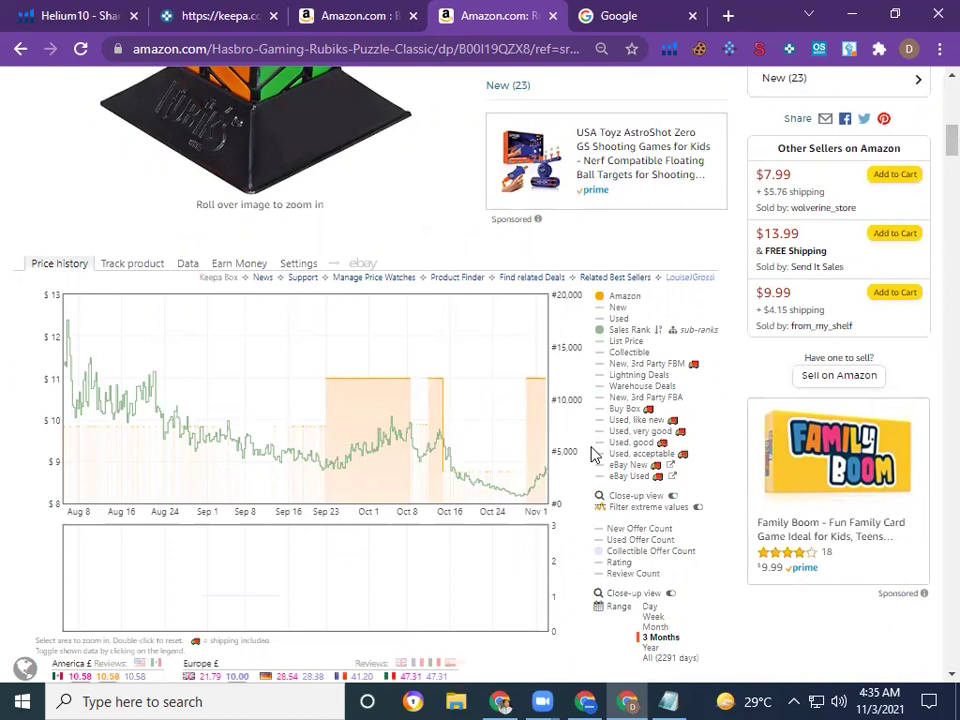
pyautogui.scroll(5, 590, 455)
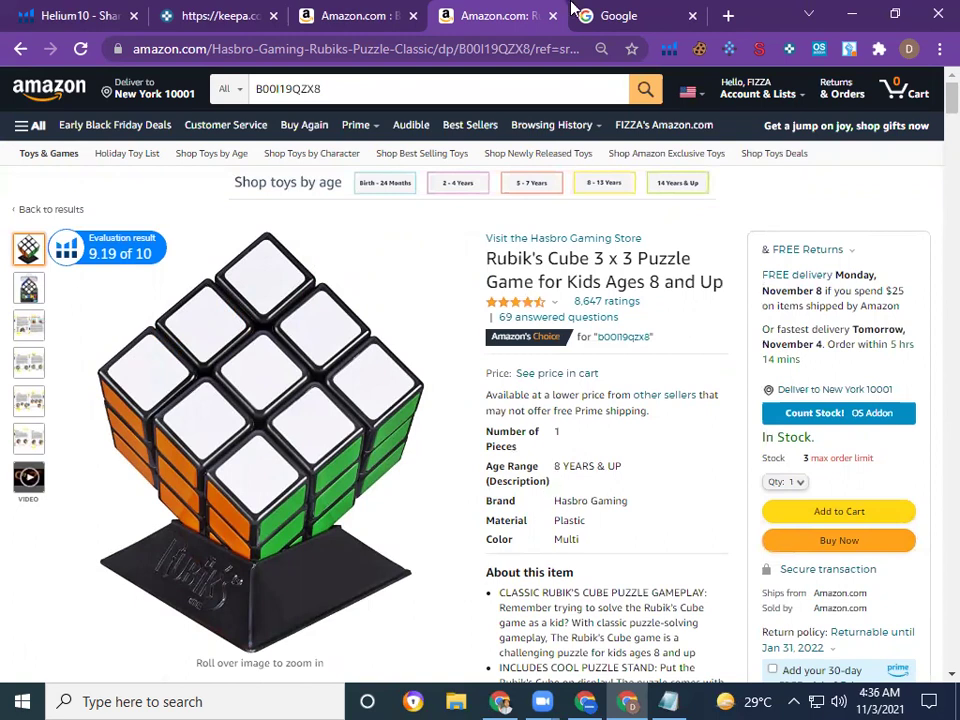
# Search Google for "fba revenue calculator" and open the Amazon Seller Central result.
pyautogui.click(628, 10)
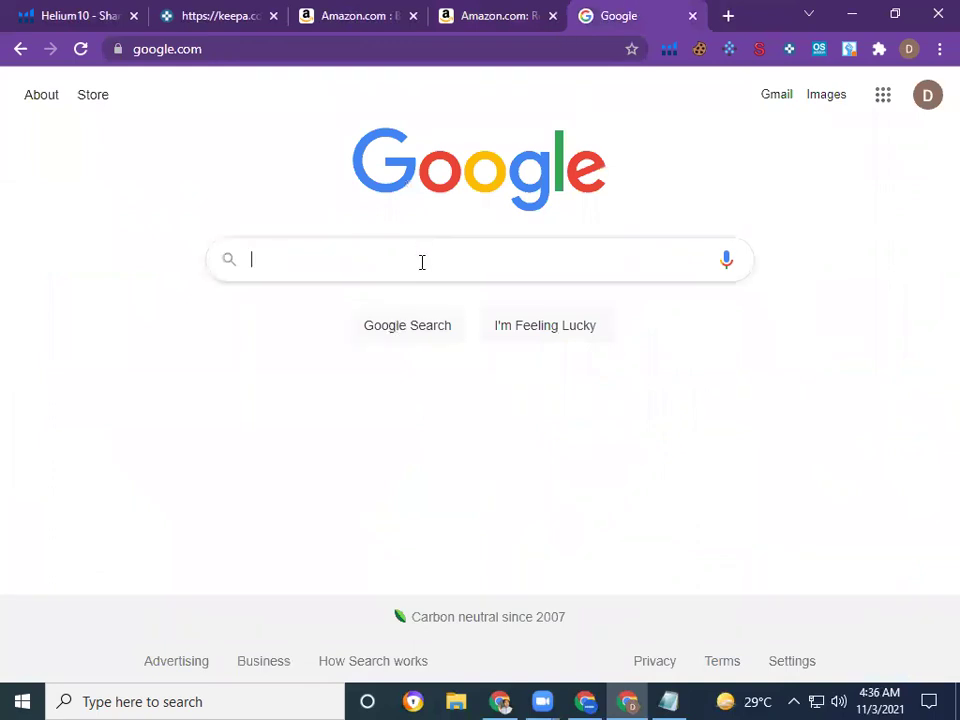
pyautogui.click(422, 262)
pyautogui.write('FBA')
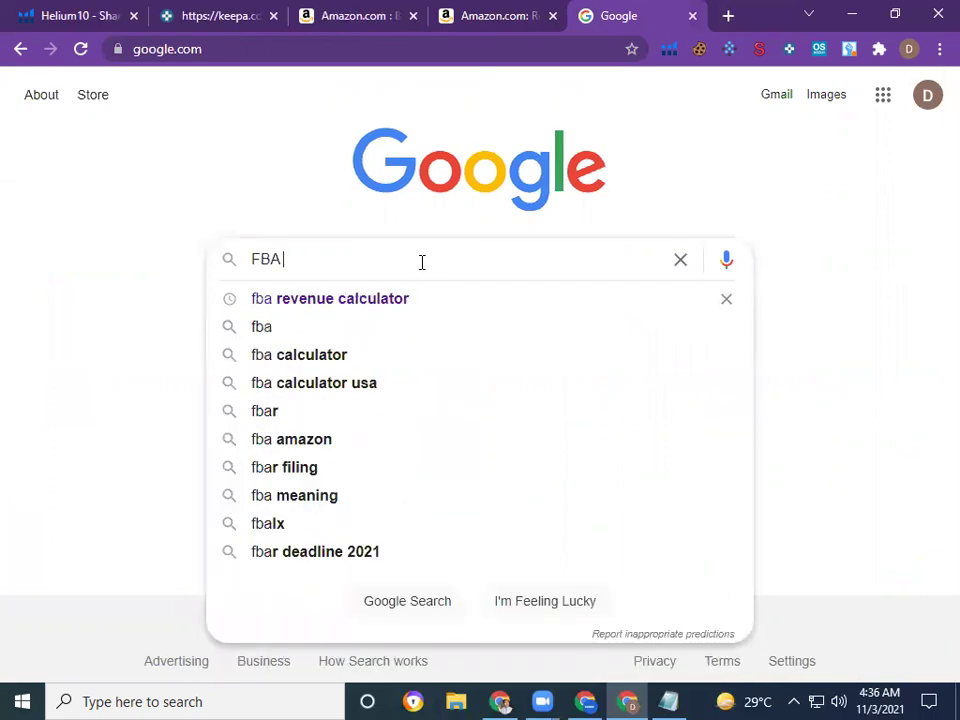
pyautogui.press('Down')
pyautogui.press('Return')
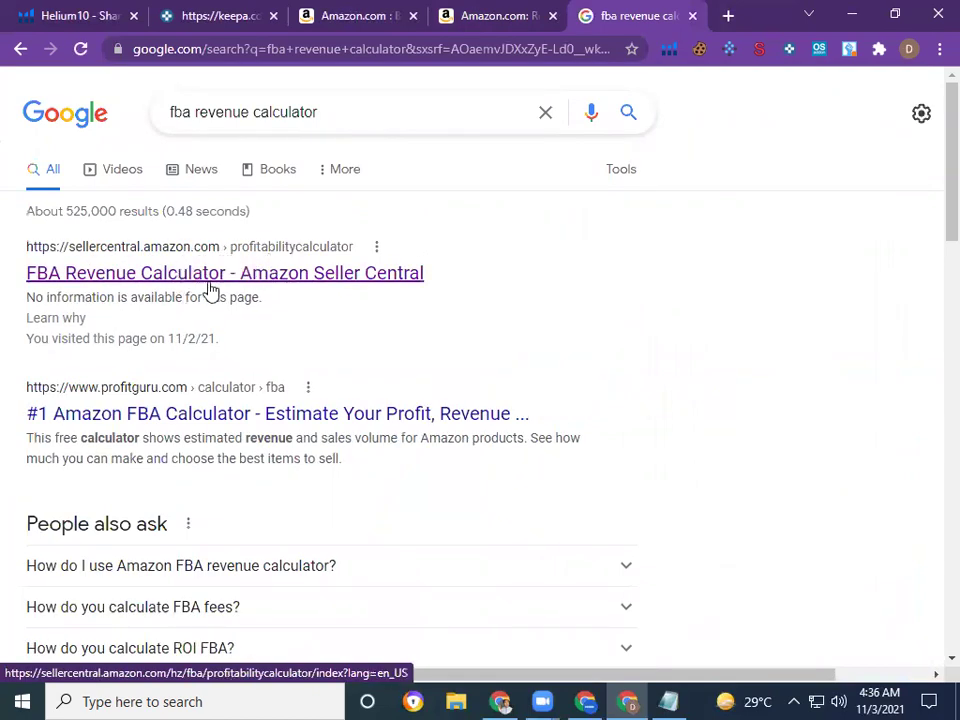
pyautogui.click(216, 273)
pyautogui.click(196, 286)
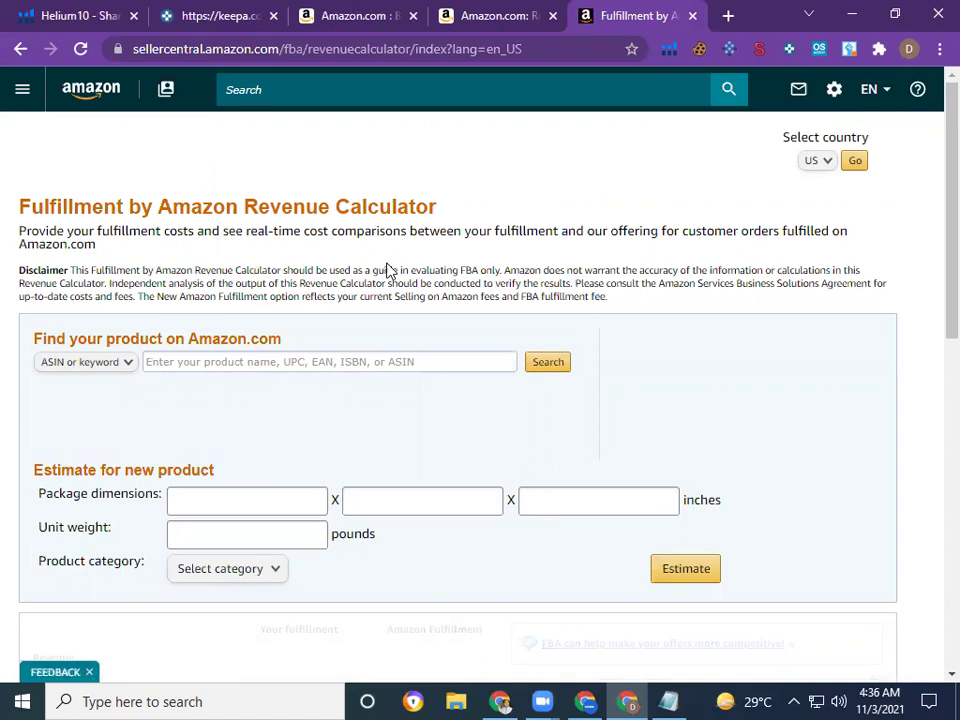
# In the other Chrome window, search Google for "fba calculator" and open the Seller Central Revenue Calculator.
pyautogui.click(588, 701)
pyautogui.click(253, 15)
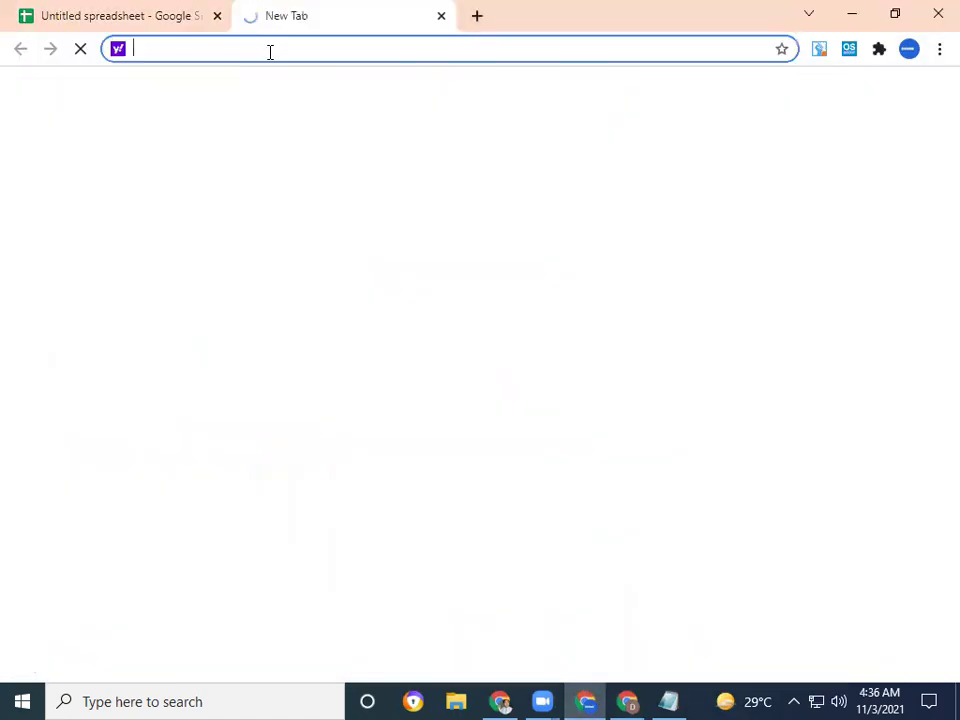
pyautogui.click(330, 318)
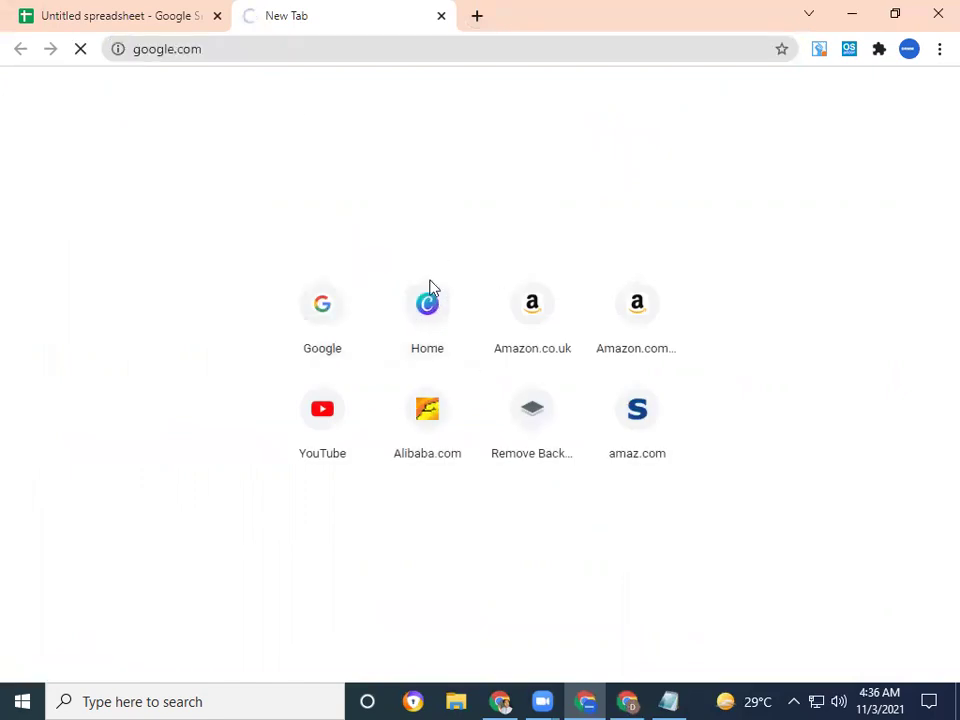
pyautogui.click(435, 259)
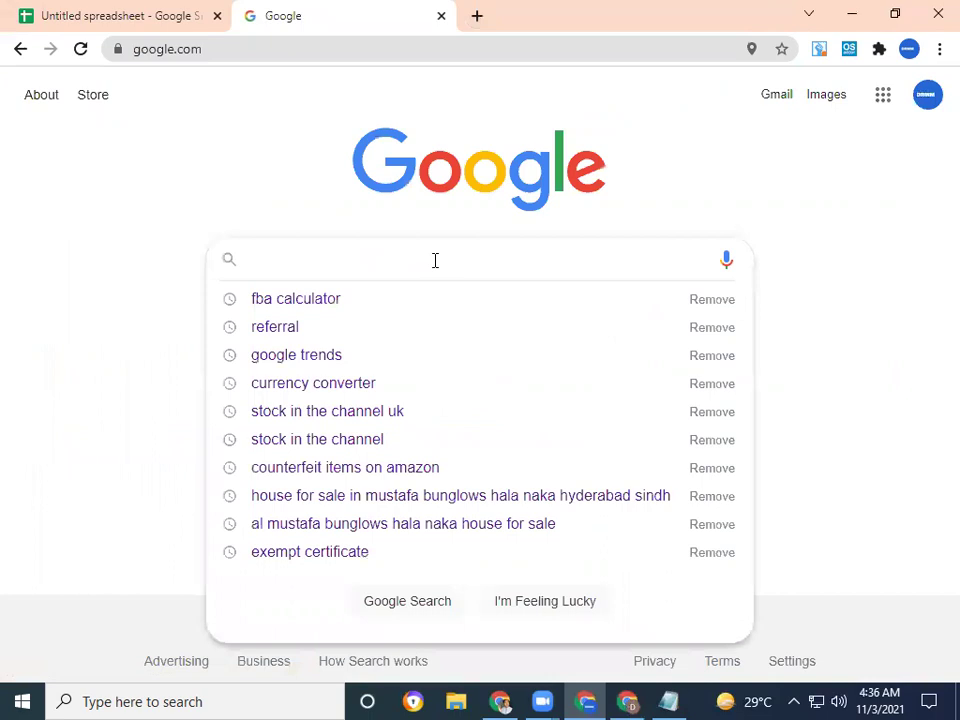
pyautogui.write('FBA')
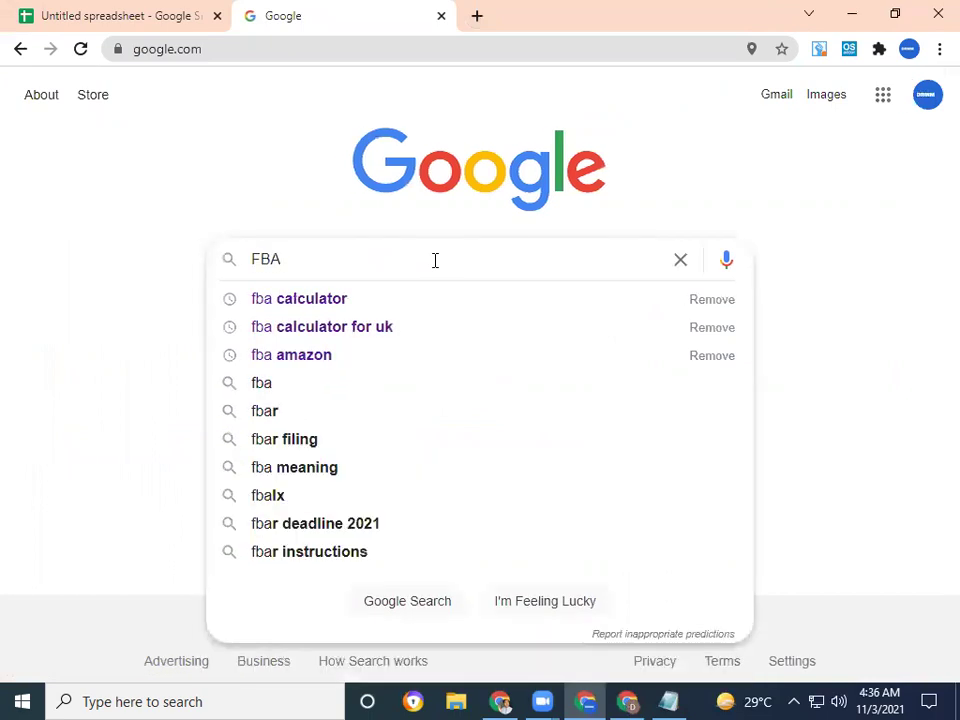
pyautogui.press('Down')
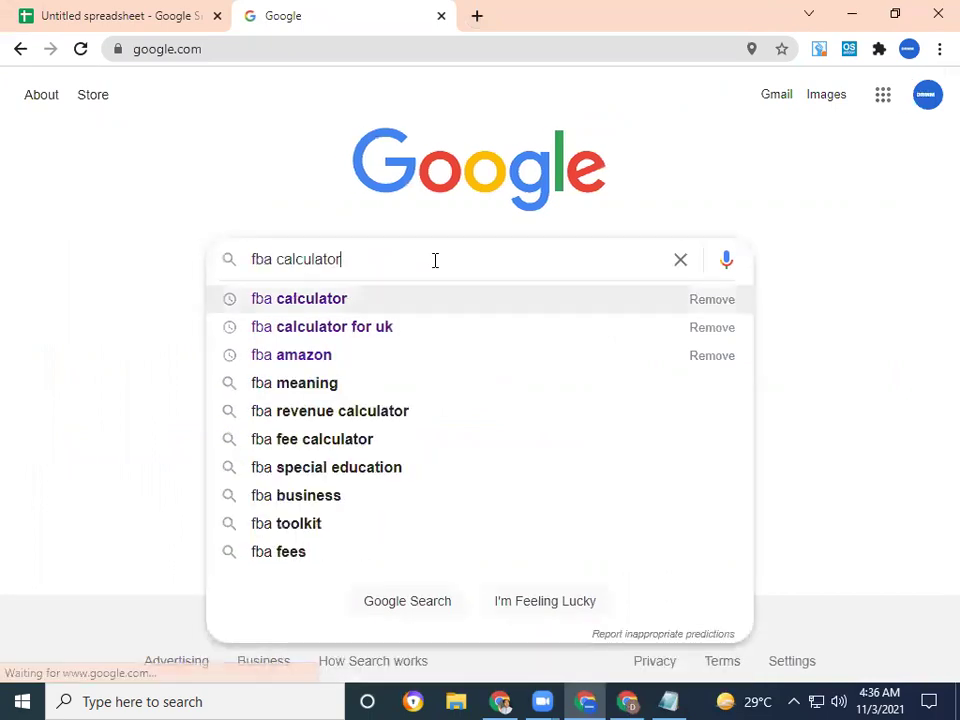
pyautogui.press('Return')
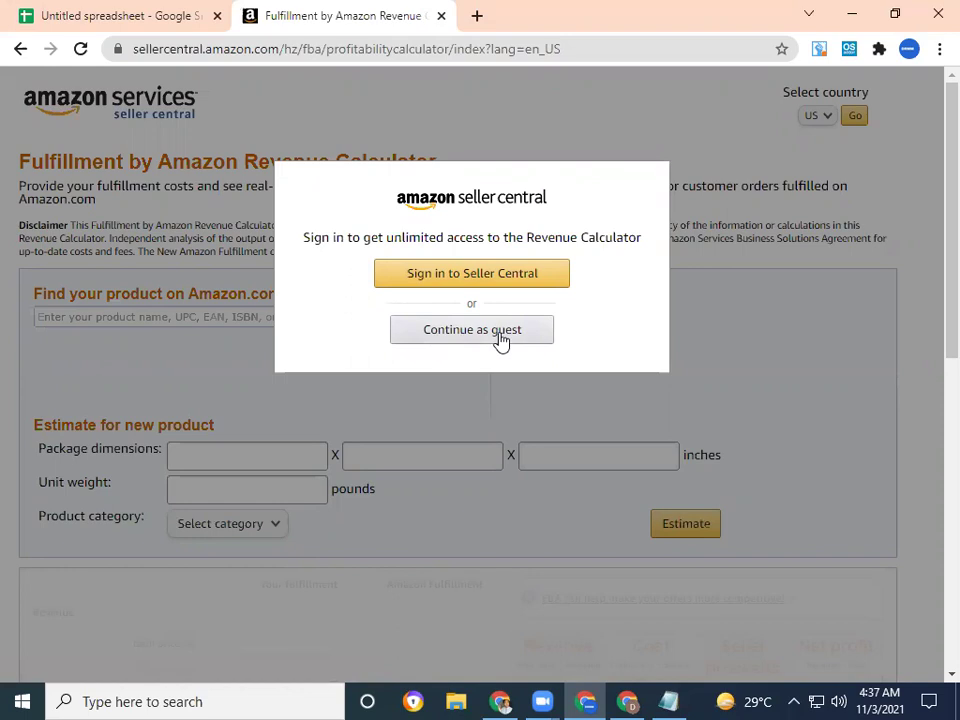
# Return to the Rubik's Cube listing in the first Chrome window and copy its ASIN B00I19QZX8 from the Helium 10 product data.
pyautogui.click(628, 701)
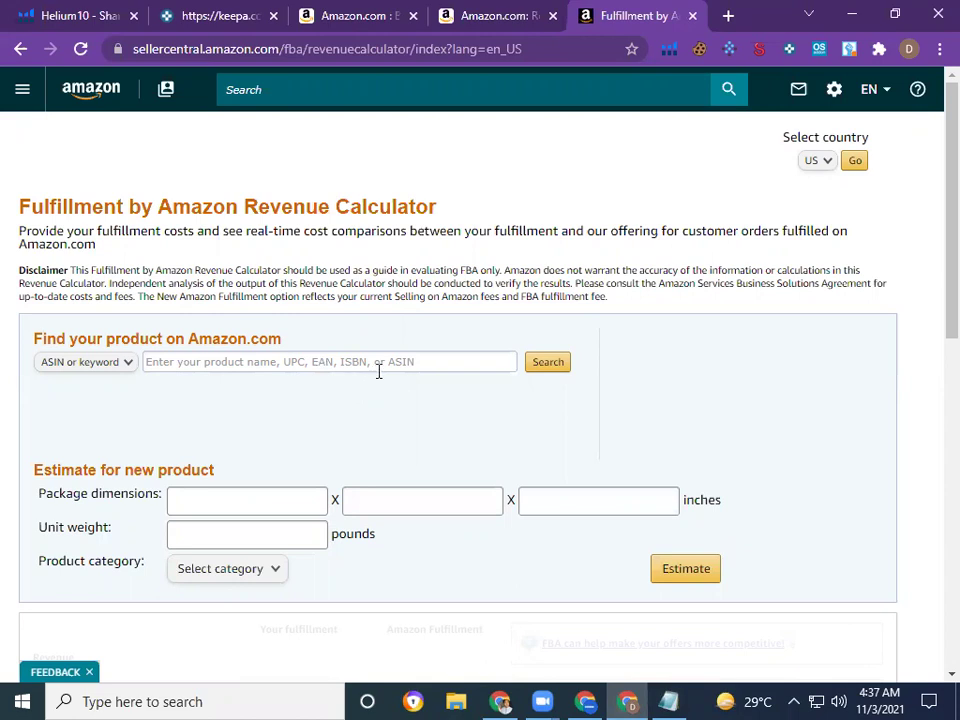
pyautogui.click(495, 15)
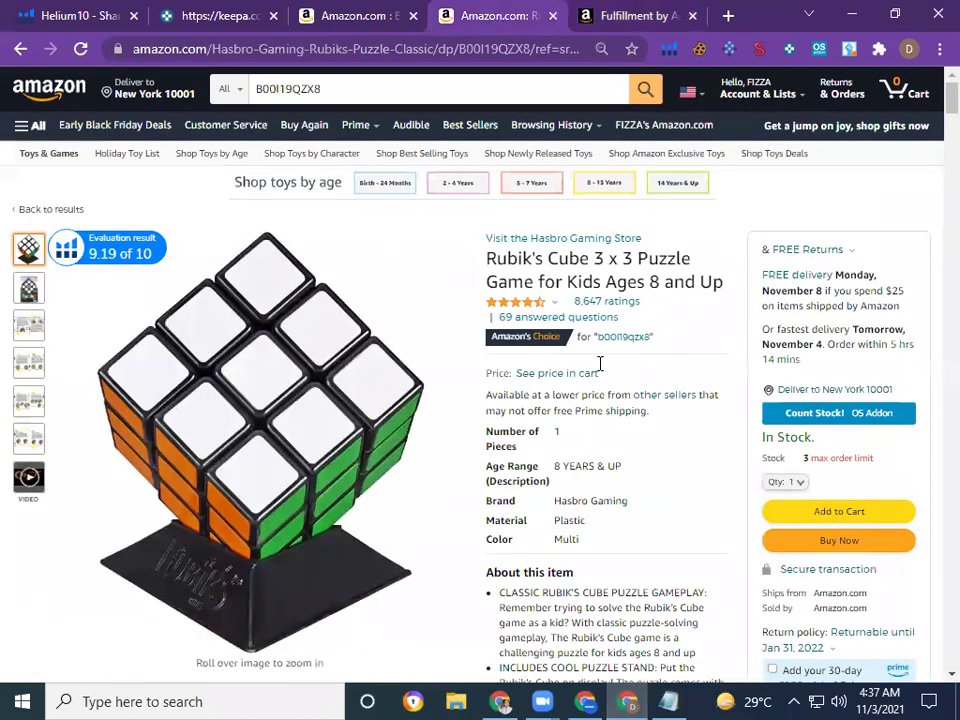
pyautogui.scroll(-10, 598, 365)
pyautogui.scroll(-7, 598, 377)
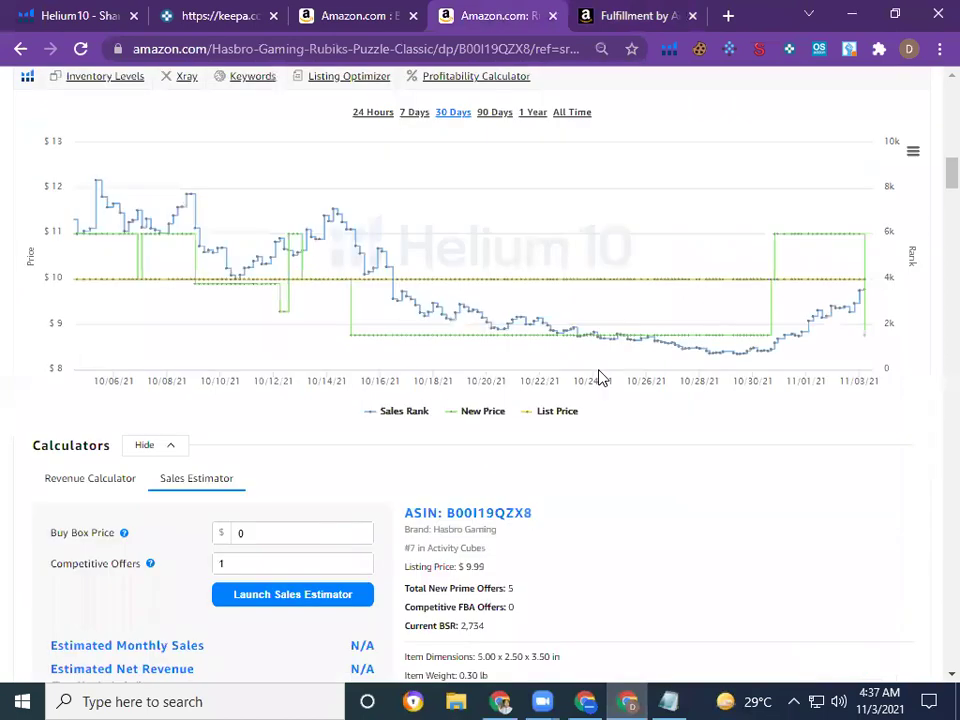
pyautogui.moveTo(446, 228); pyautogui.dragTo(548, 236)
pyautogui.hotkey('ctrl', 'c')
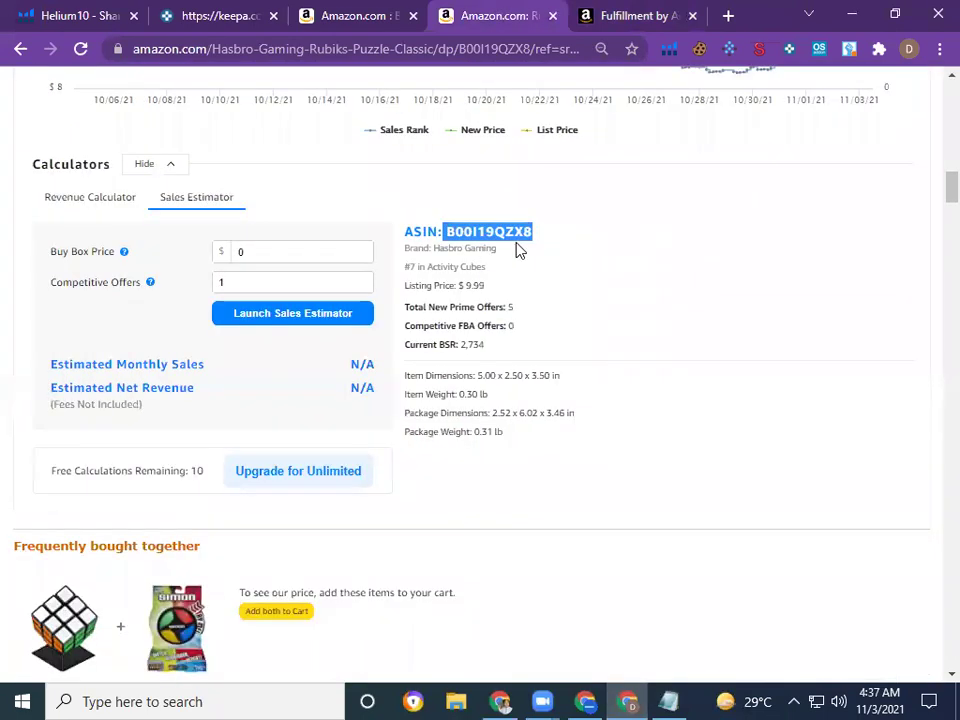
# Look up the product with ASIN B00I19QZX8 in the Fulfillment by Amazon Revenue Calculator.
pyautogui.click(630, 15)
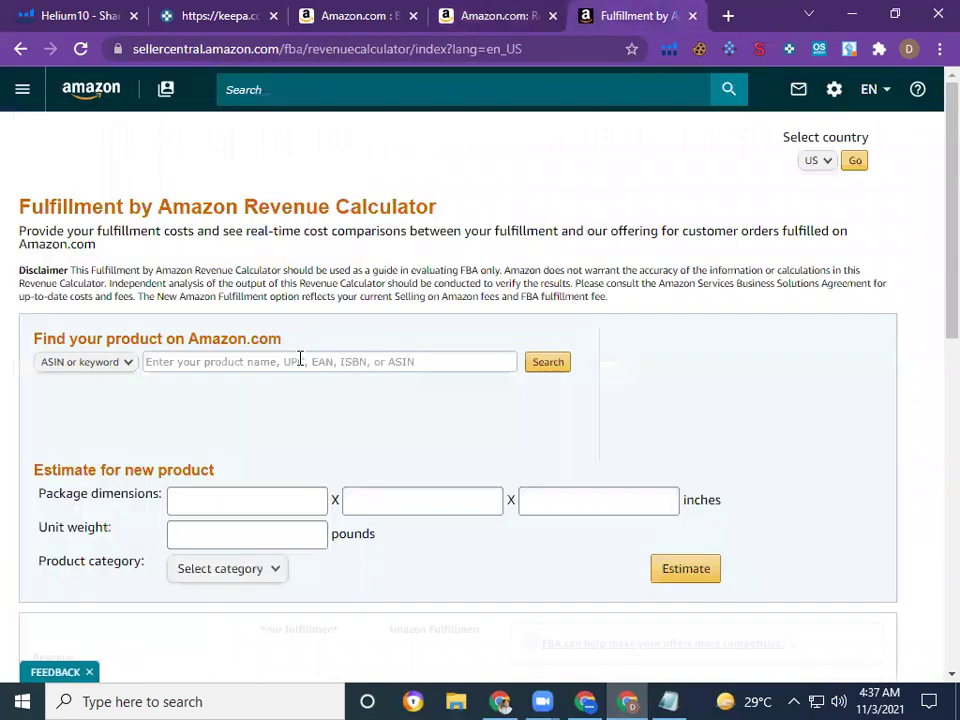
pyautogui.click(300, 361)
pyautogui.hotkey('ctrl', 'v')
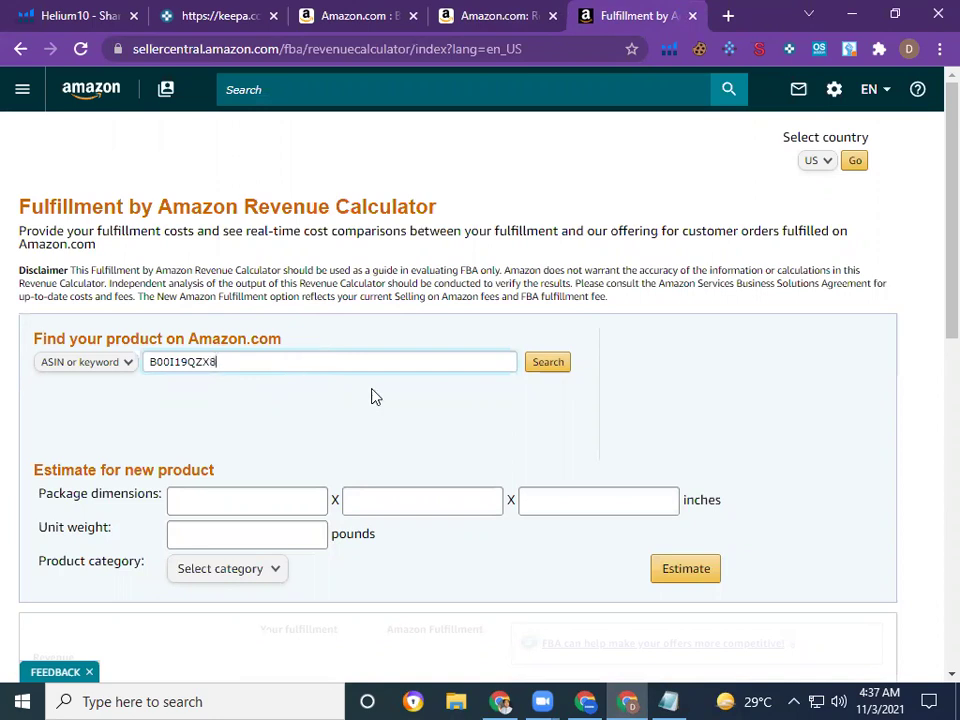
pyautogui.scroll(-2, 371, 396)
pyautogui.click(543, 179)
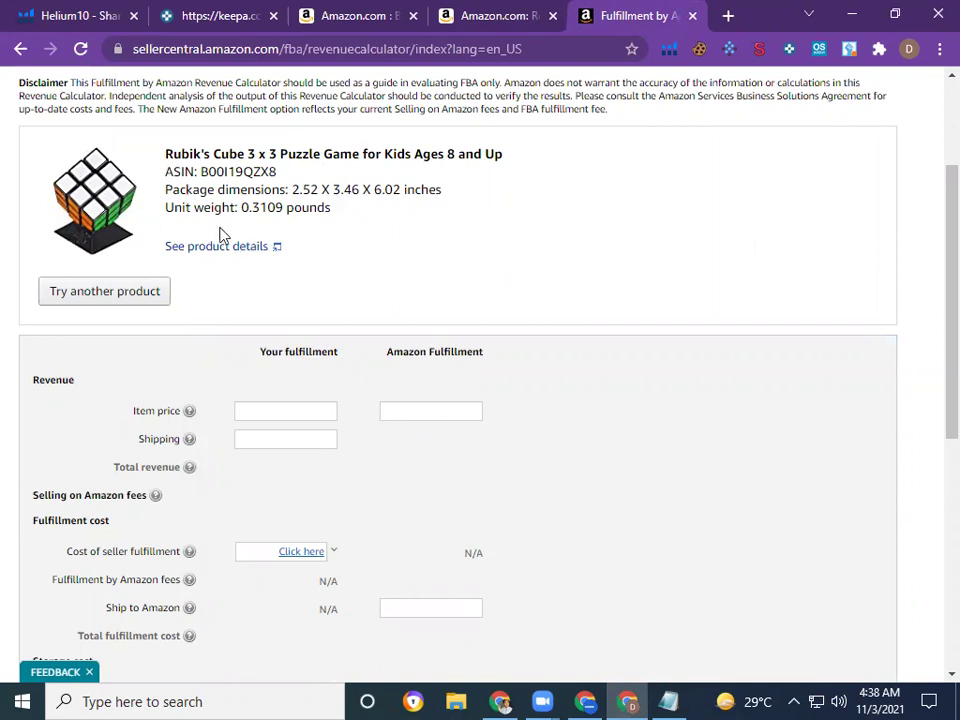
# Examine the calculator's revenue, fulfillment cost, storage cost, cost of product and net profitability fields for both fulfillment methods.
pyautogui.scroll(-3, 447, 232)
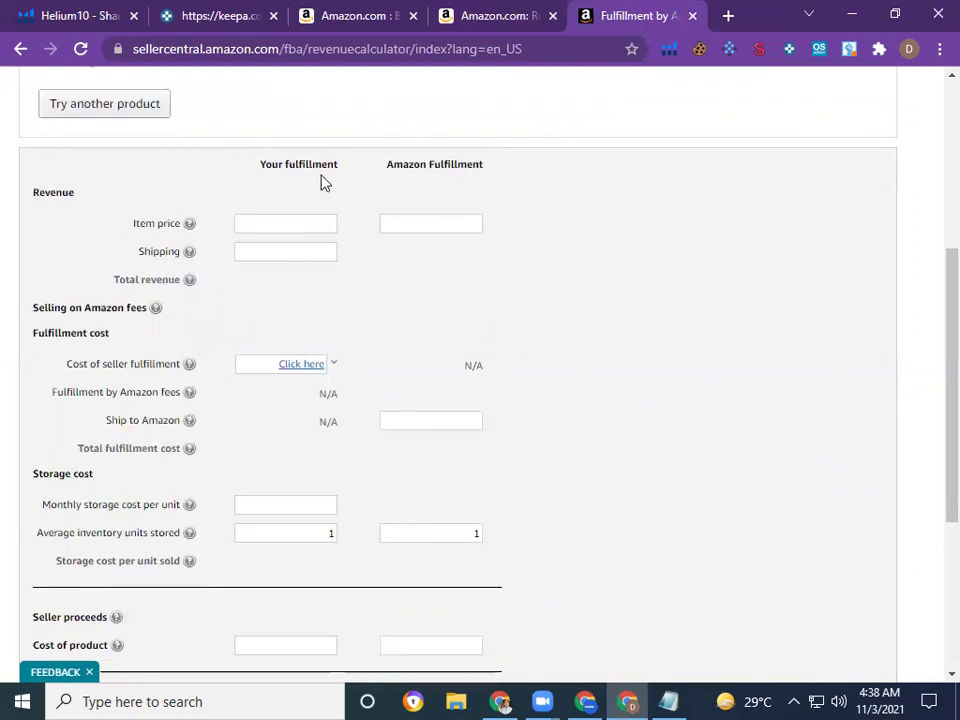
pyautogui.scroll(-5, 287, 246)
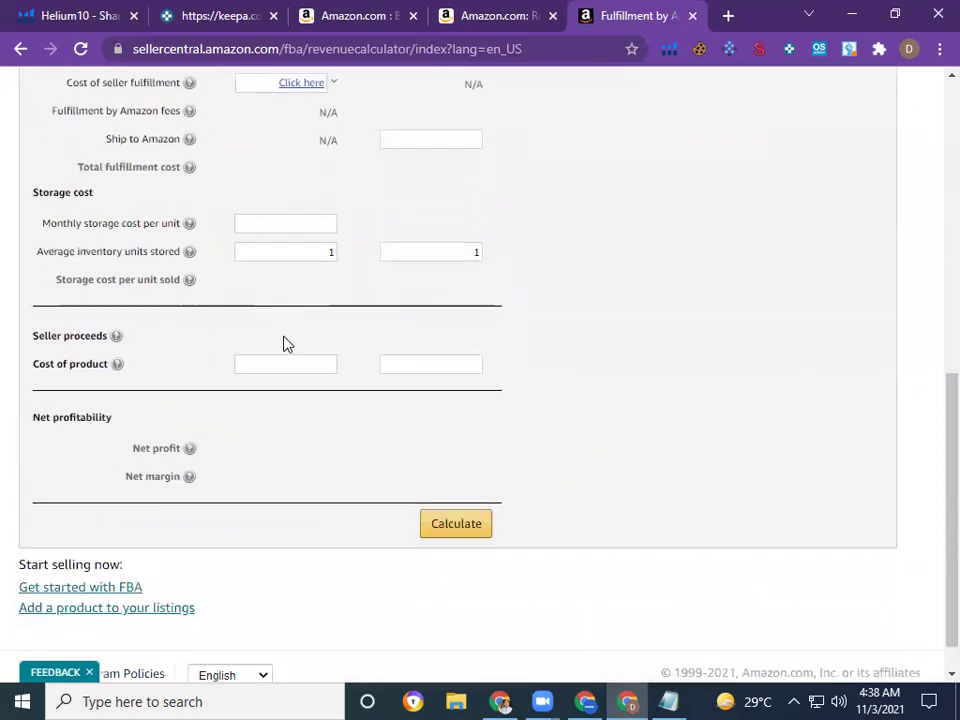
pyautogui.scroll(4, 293, 300)
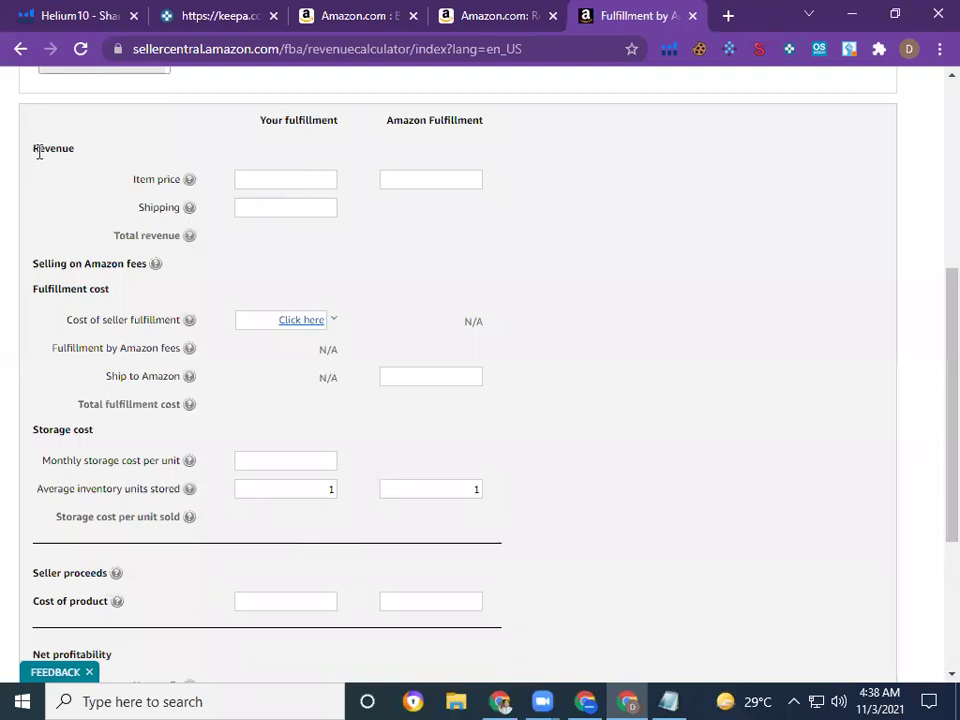
pyautogui.moveTo(137, 190)
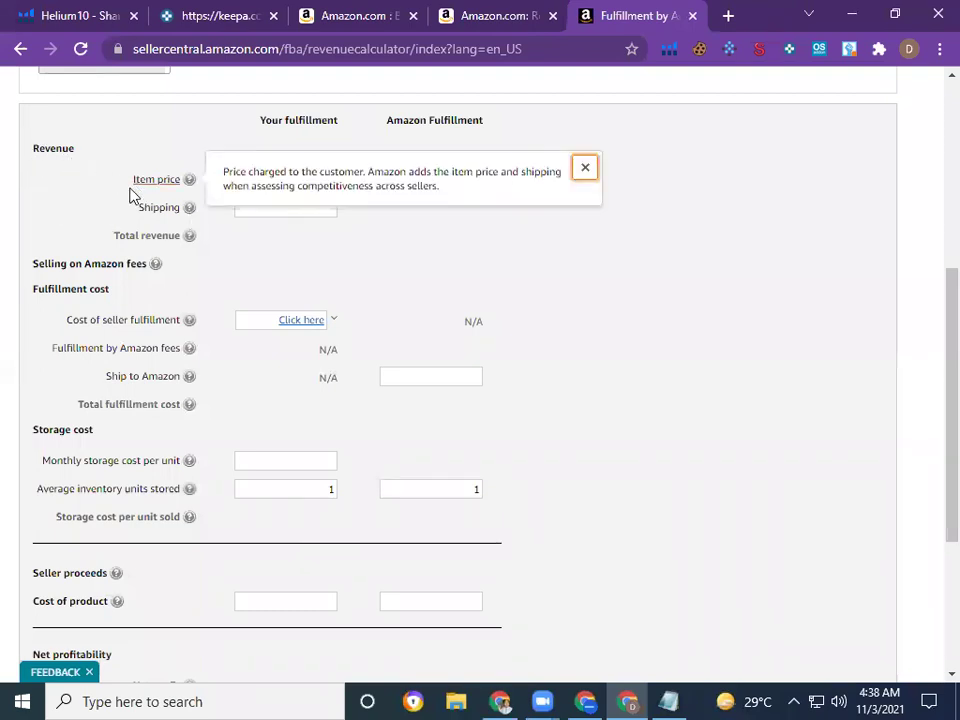
pyautogui.moveTo(144, 216)
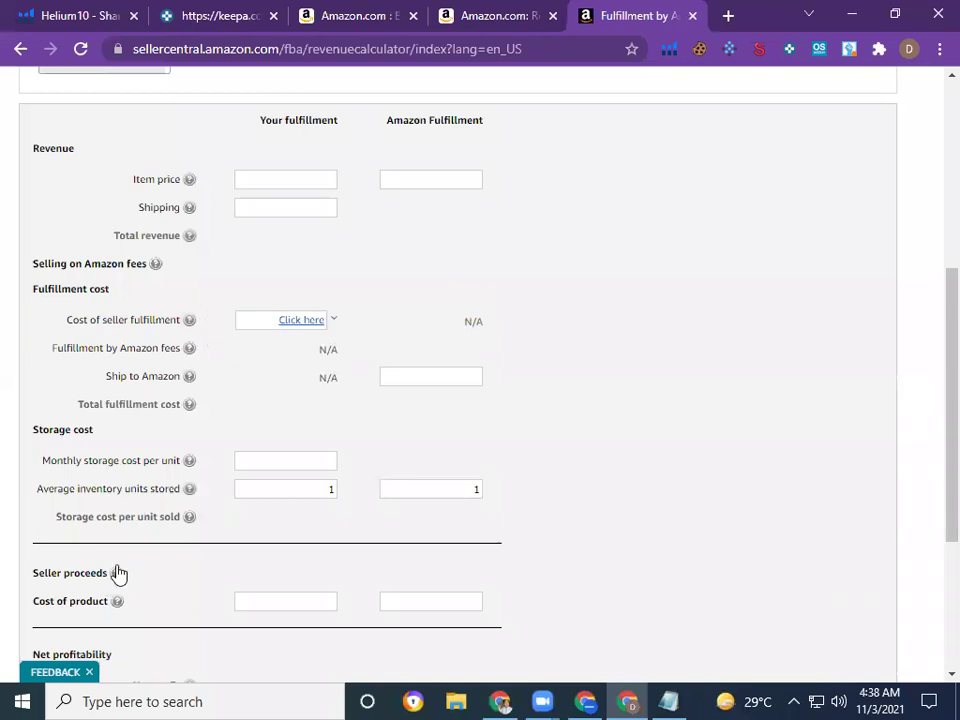
pyautogui.scroll(-3, 110, 585)
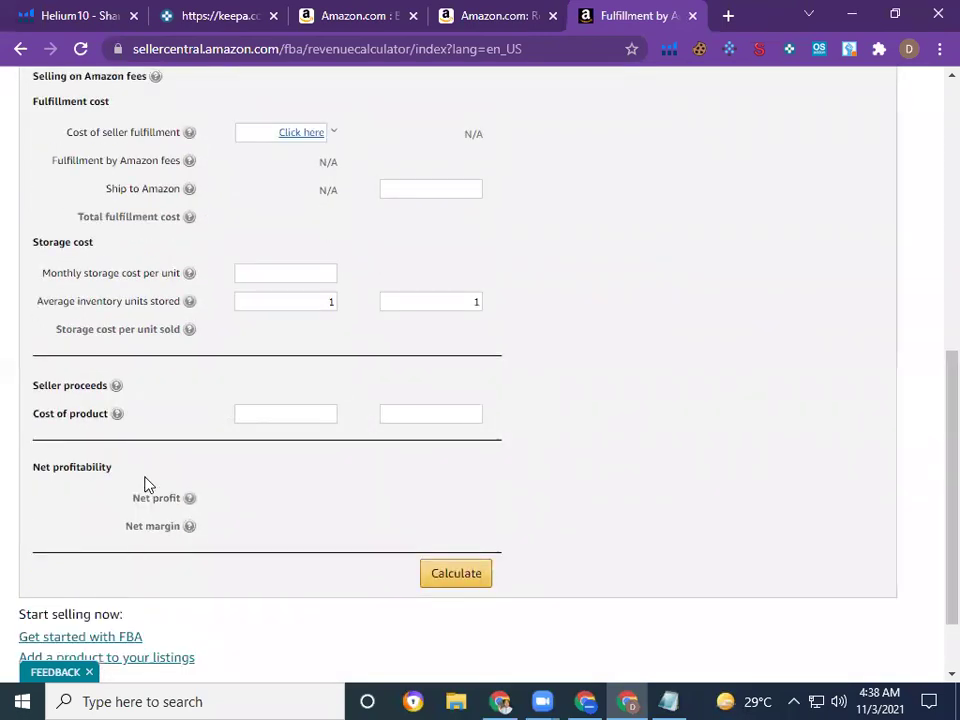
pyautogui.scroll(5, 146, 486)
pyautogui.scroll(-3, 146, 486)
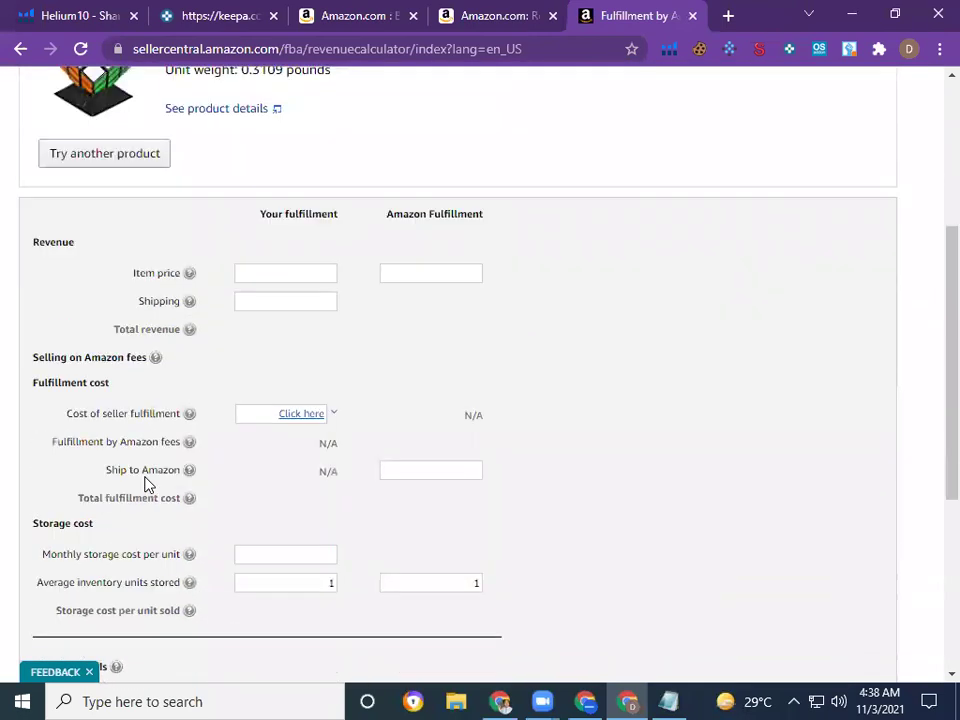
# Examine the Rubik's Cube listing on Amazon, including its offers, price history charts and Helium 10 product data.
pyautogui.moveTo(148, 482)
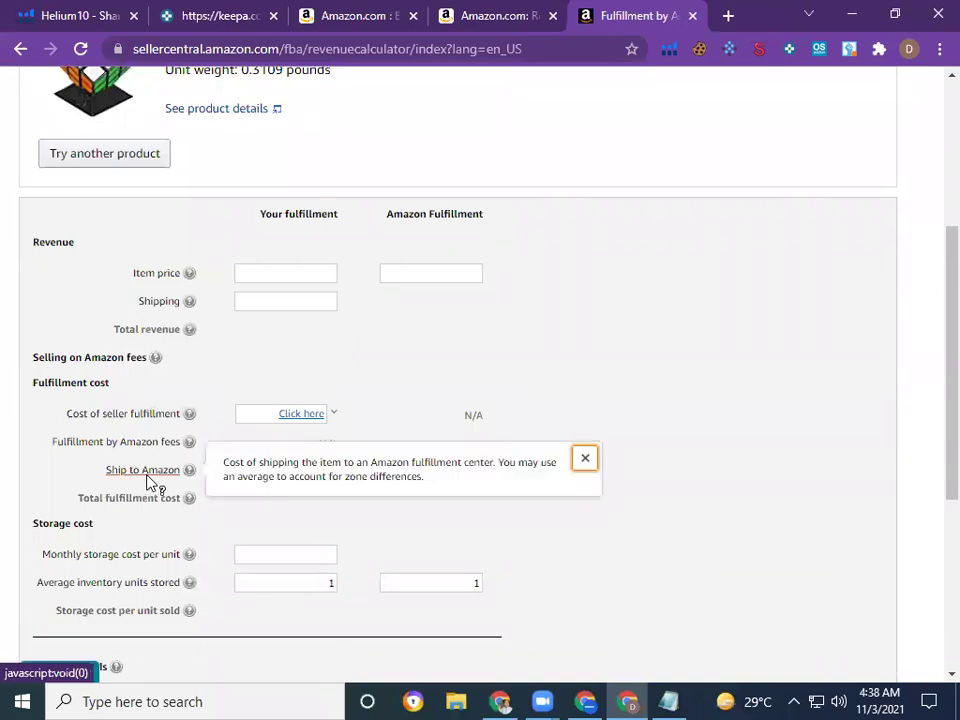
pyautogui.click(489, 14)
pyautogui.scroll(15, 546, 219)
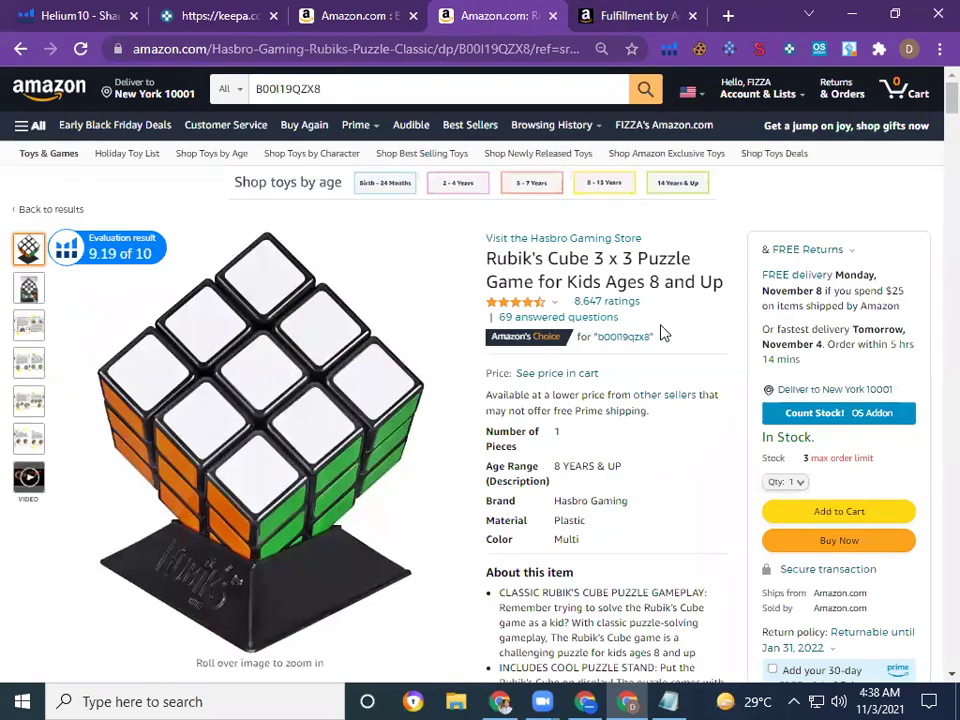
pyautogui.moveTo(516, 350)
pyautogui.scroll(-1, 650, 355)
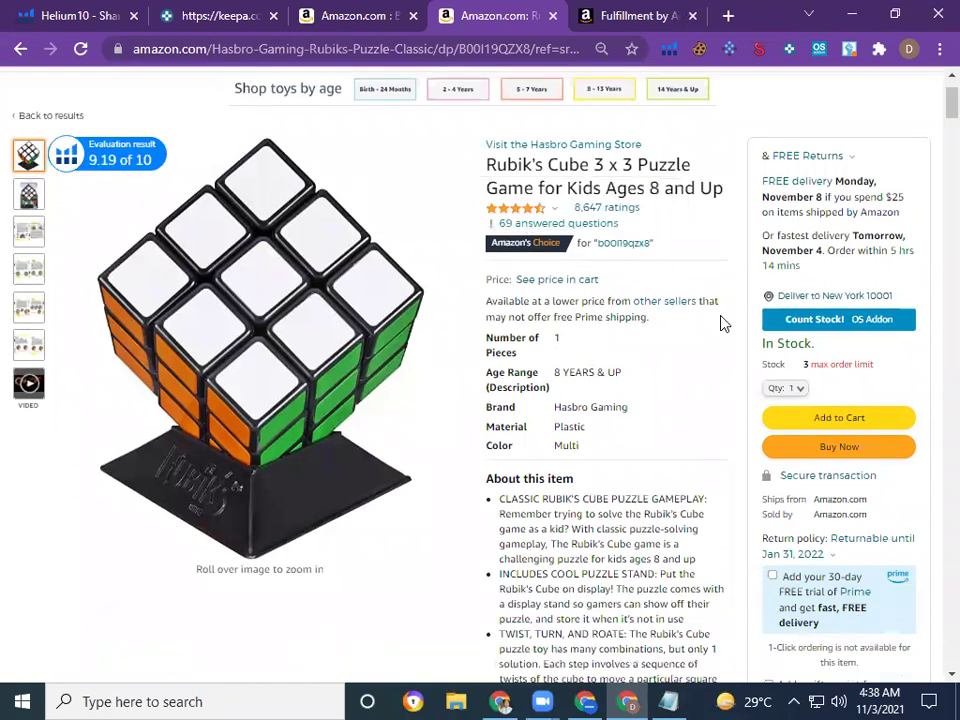
pyautogui.scroll(-3, 720, 322)
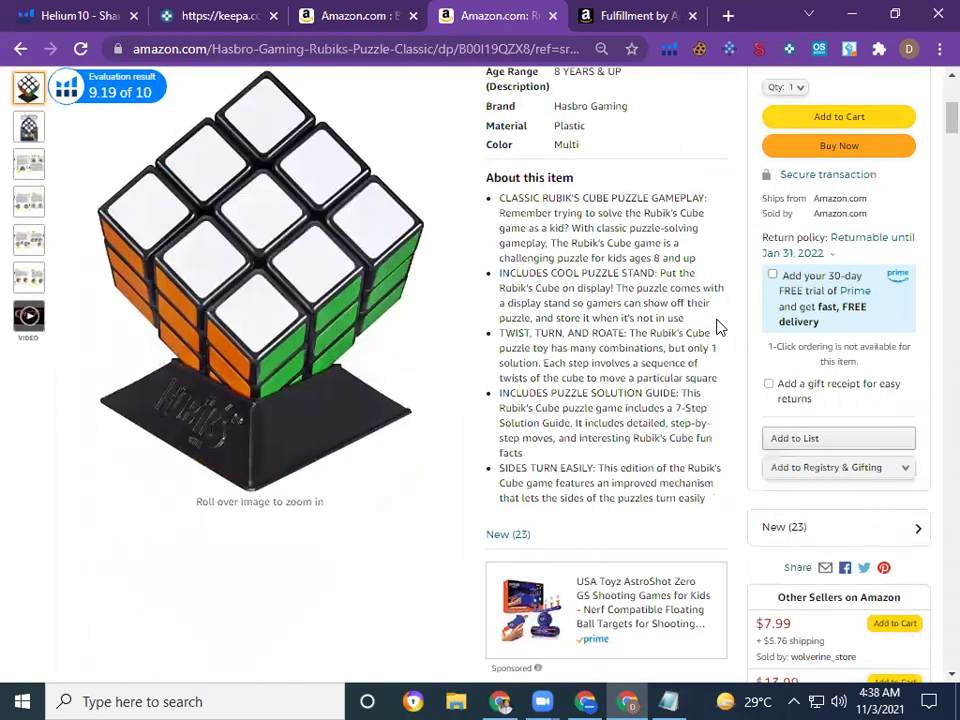
pyautogui.scroll(3, 719, 326)
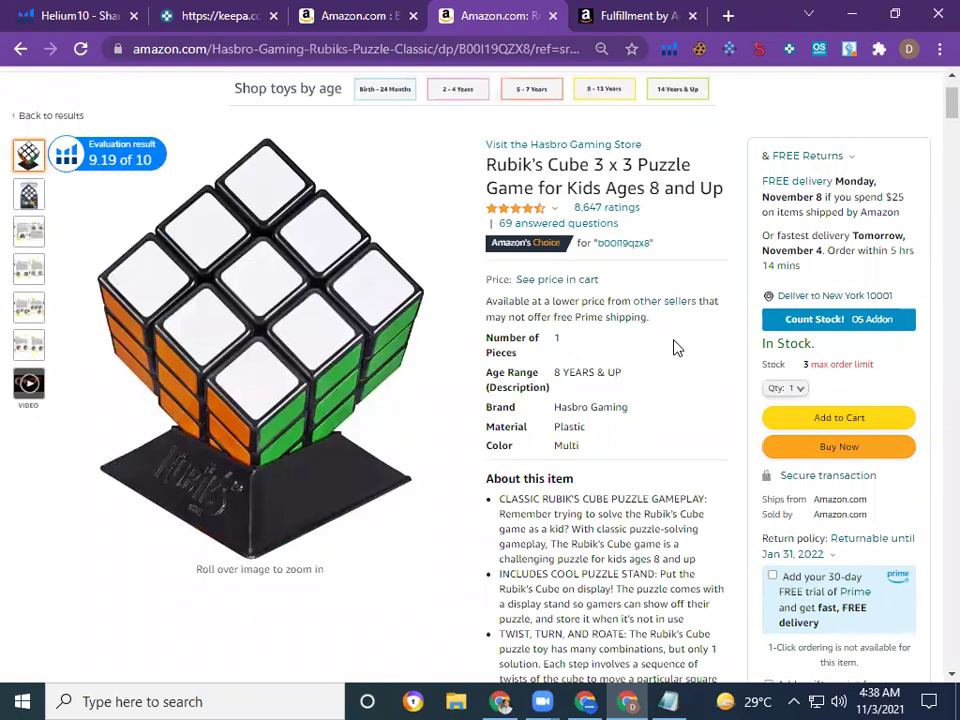
pyautogui.scroll(-1, 676, 347)
pyautogui.scroll(-5, 676, 347)
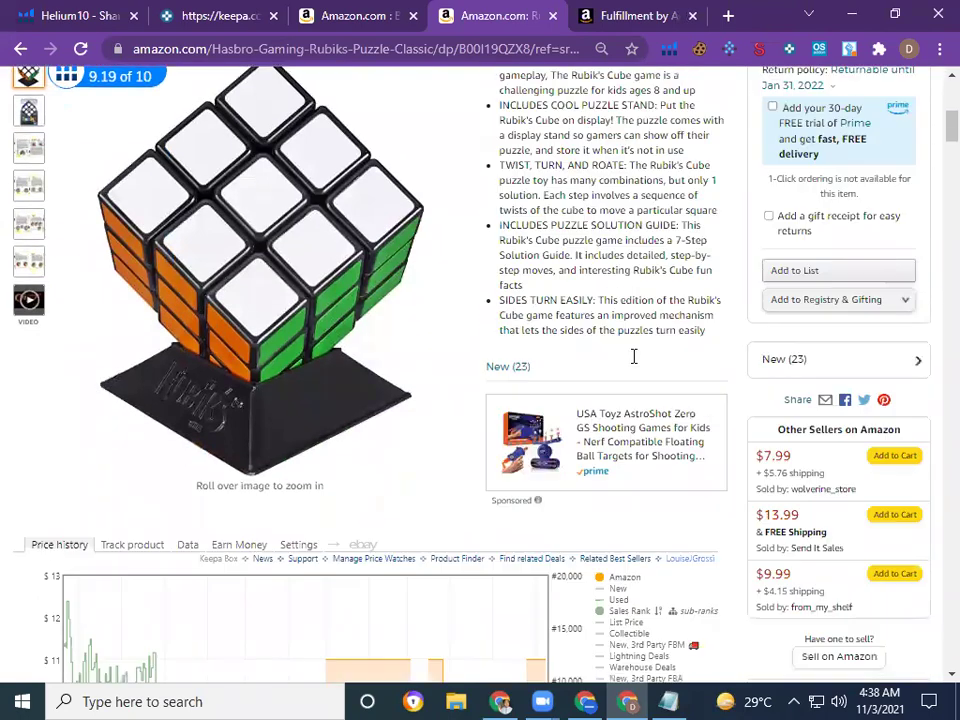
pyautogui.scroll(-3, 634, 357)
pyautogui.scroll(-3, 634, 360)
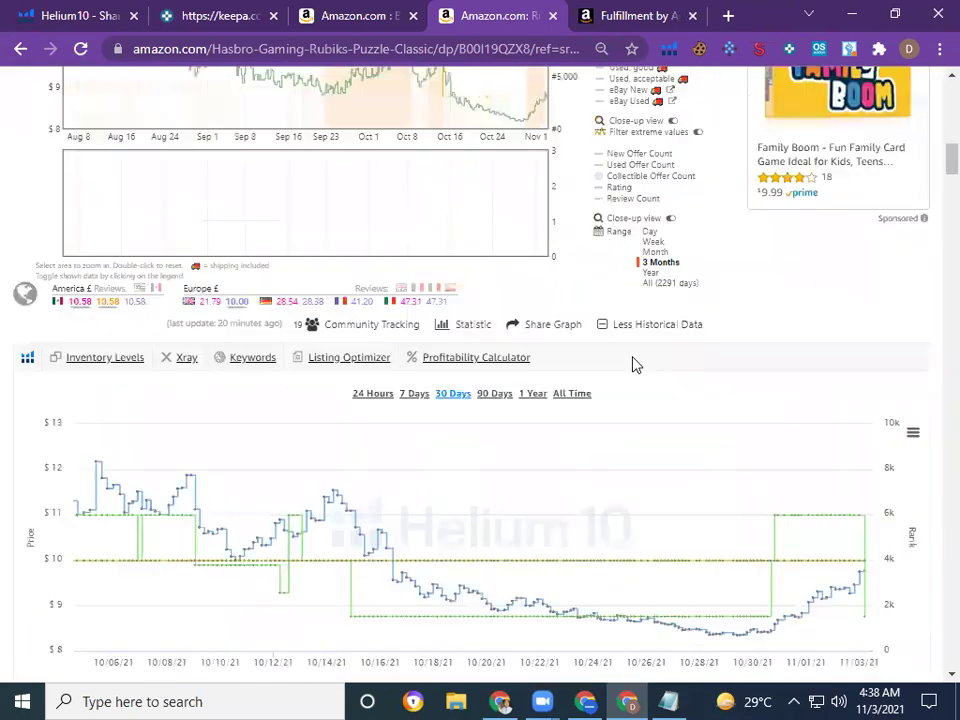
pyautogui.scroll(-2, 634, 364)
pyautogui.scroll(-3, 634, 365)
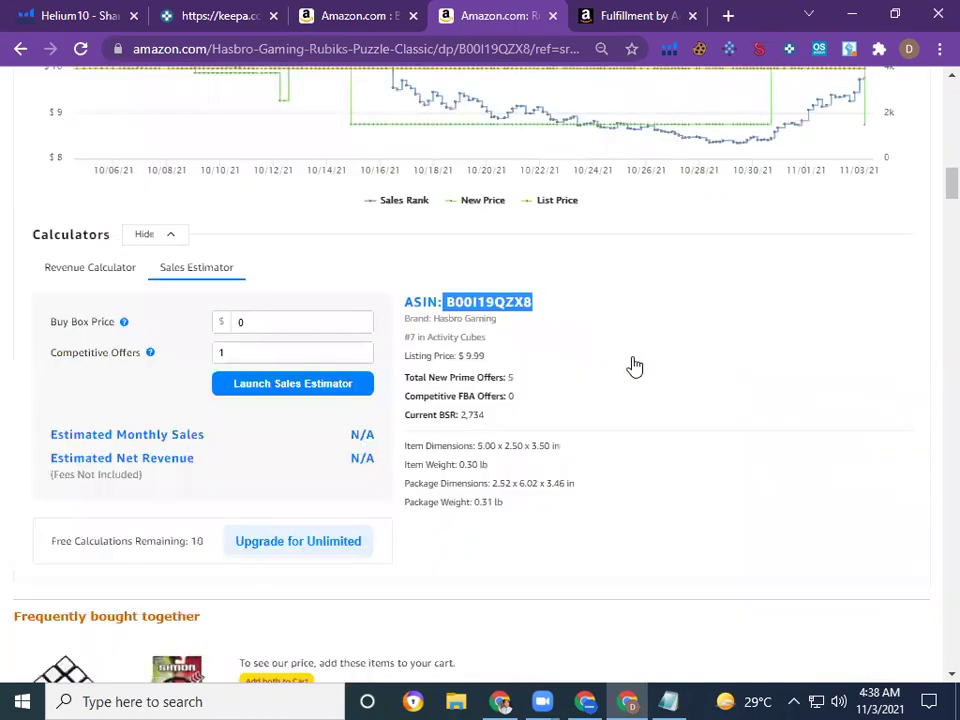
pyautogui.scroll(-1, 634, 365)
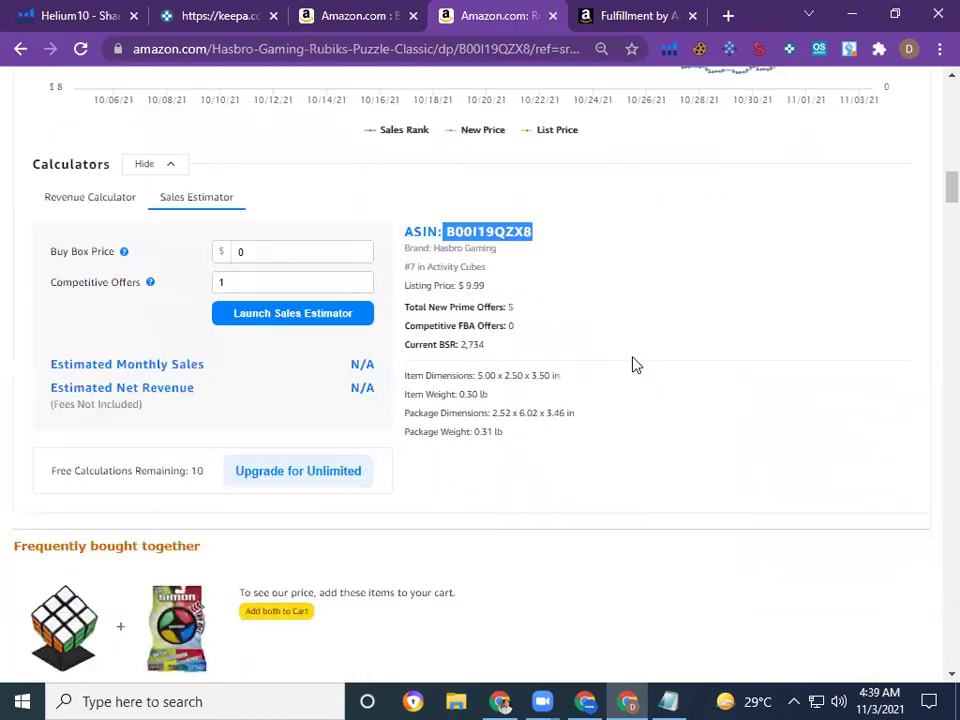
pyautogui.scroll(10, 634, 364)
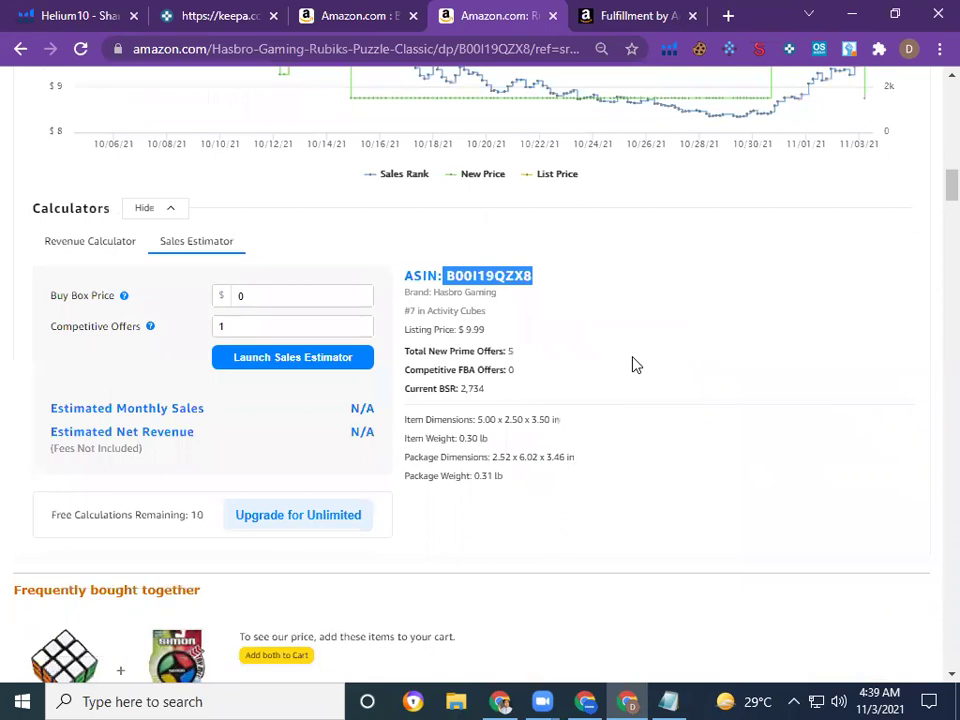
# Return to the Revenue Calculator and set the Amazon Fulfillment item price to 18 and cost of product to 5.
pyautogui.hotkey('ctrl', 'Tab')
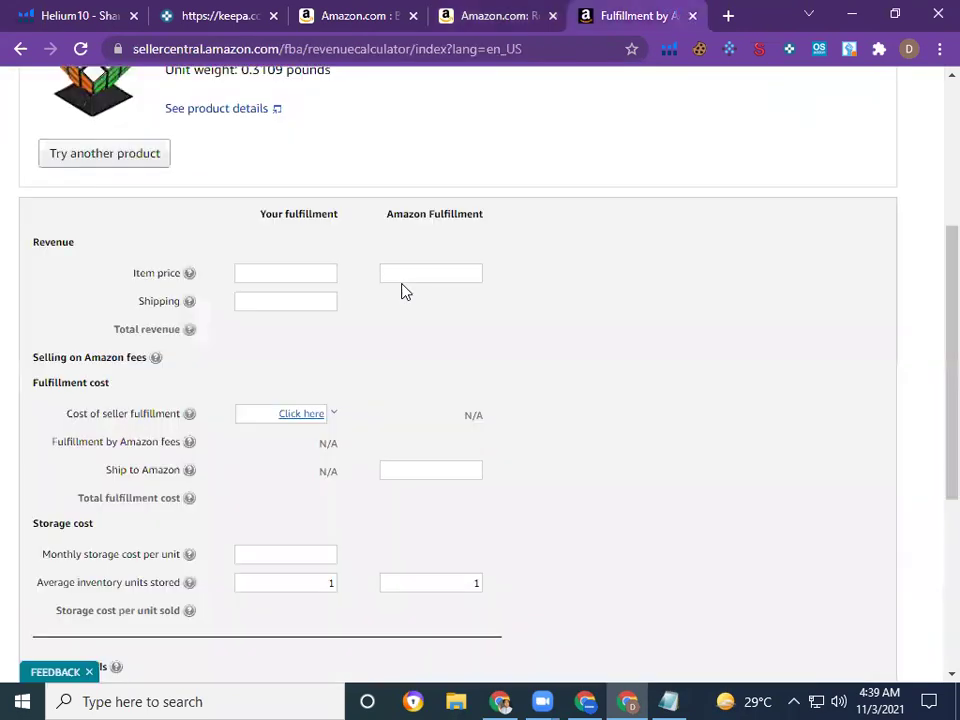
pyautogui.write('18')
pyautogui.scroll(-5, 414, 278)
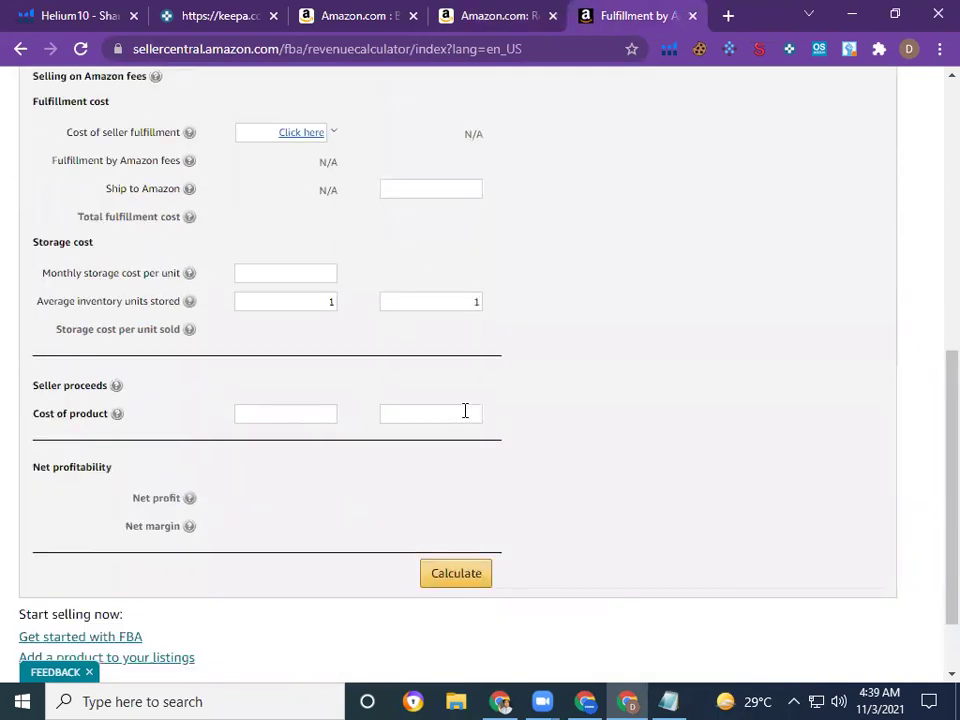
pyautogui.click(459, 410)
pyautogui.write('5')
# Change the Amazon Fulfillment item price to 17.99 and calculate the product's profitability.
pyautogui.scroll(3, 596, 342)
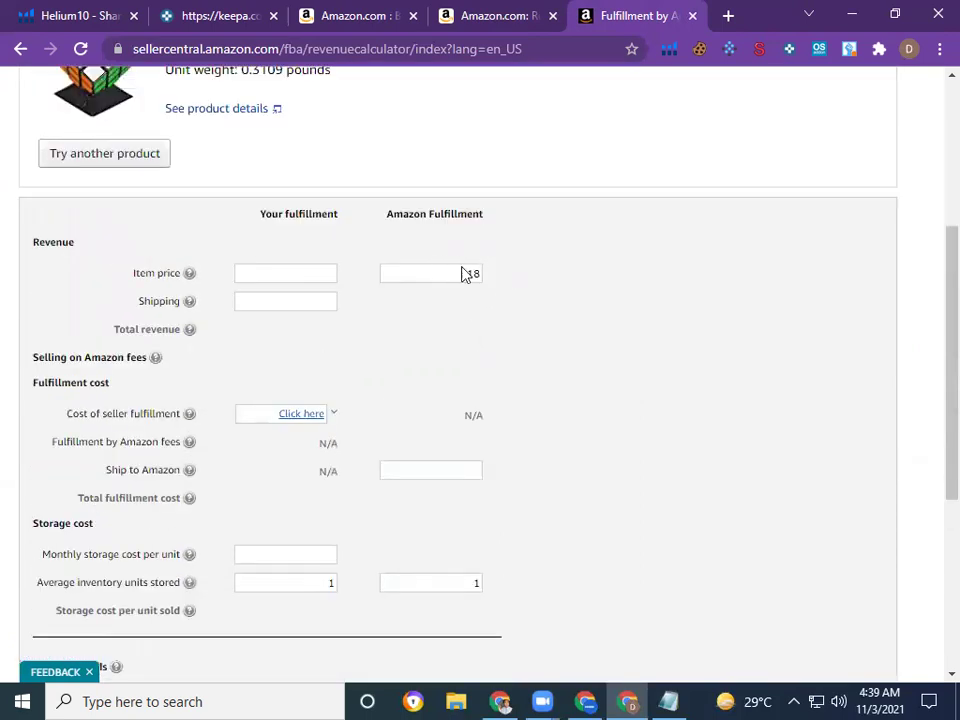
pyautogui.moveTo(463, 272); pyautogui.dragTo(491, 279)
pyautogui.write('17.99')
pyautogui.scroll(-3, 493, 282)
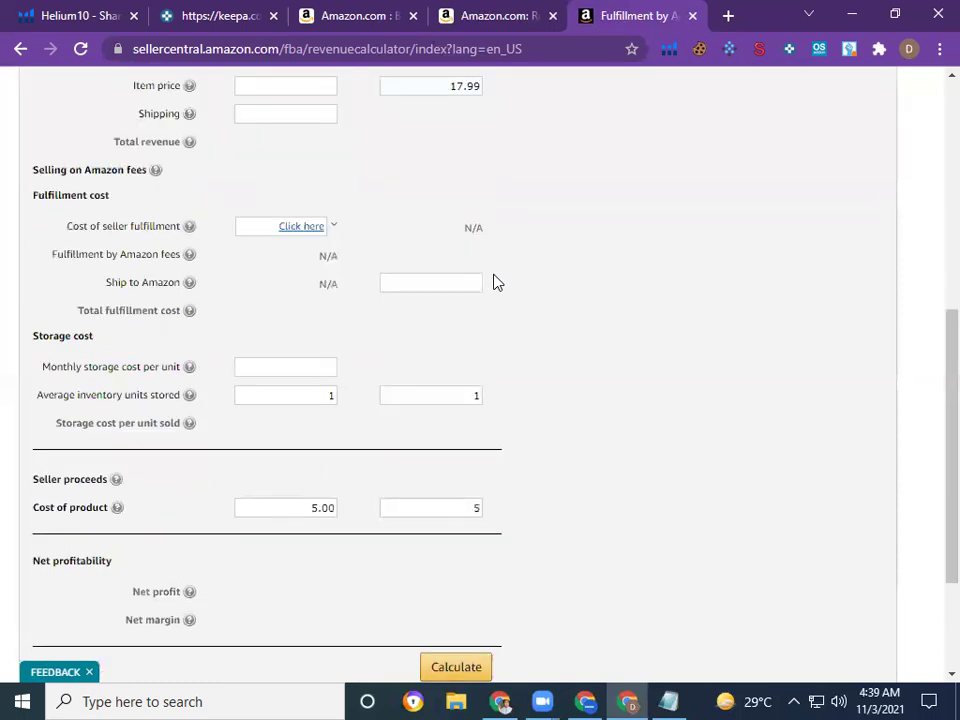
pyautogui.scroll(-2, 494, 280)
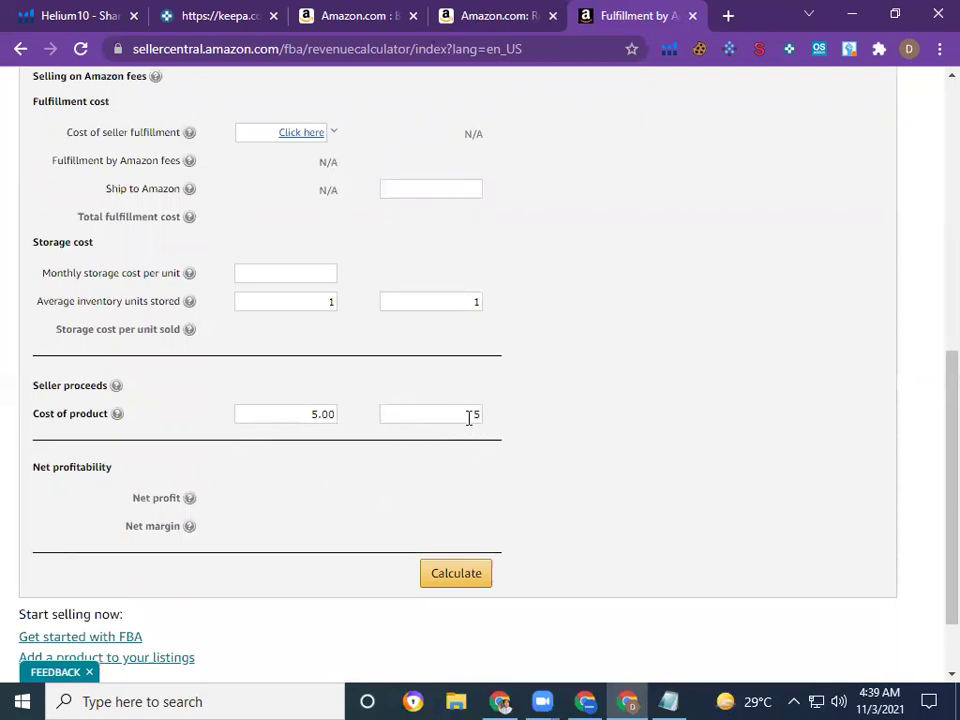
pyautogui.scroll(-2, 462, 450)
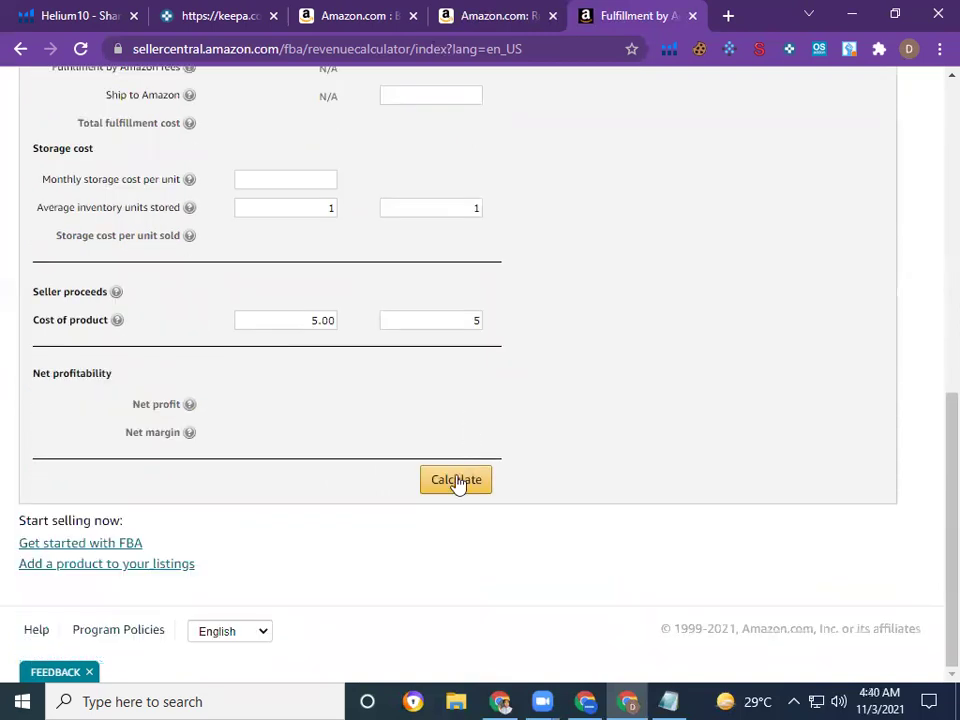
pyautogui.click(457, 484)
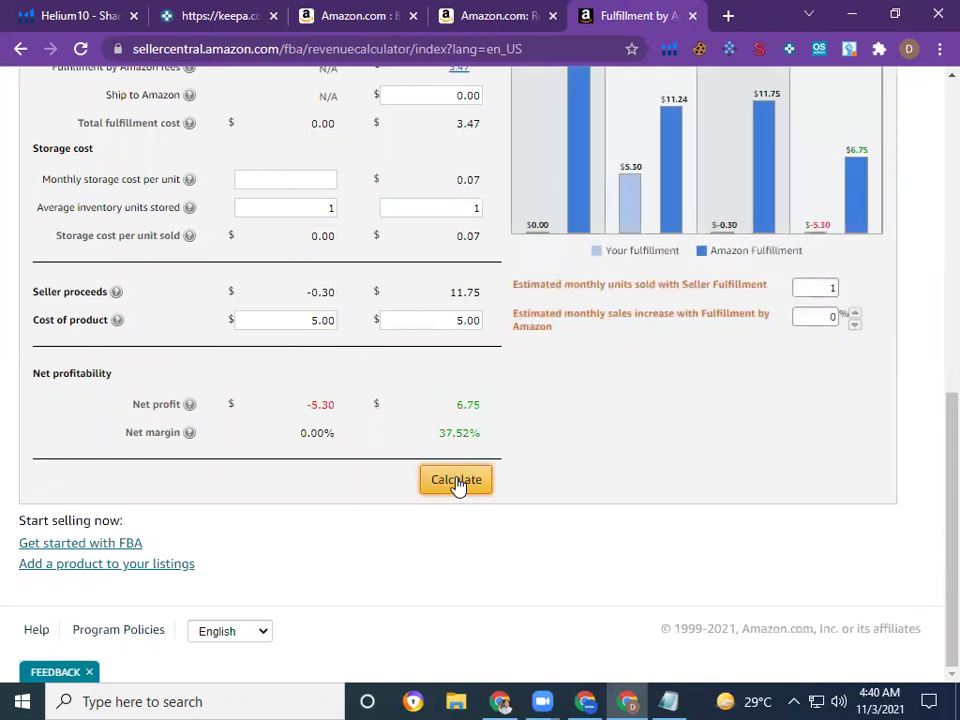
# Review the Amazon Fulfillment net profit and net margin against the item price and cost of product.
pyautogui.scroll(5, 456, 484)
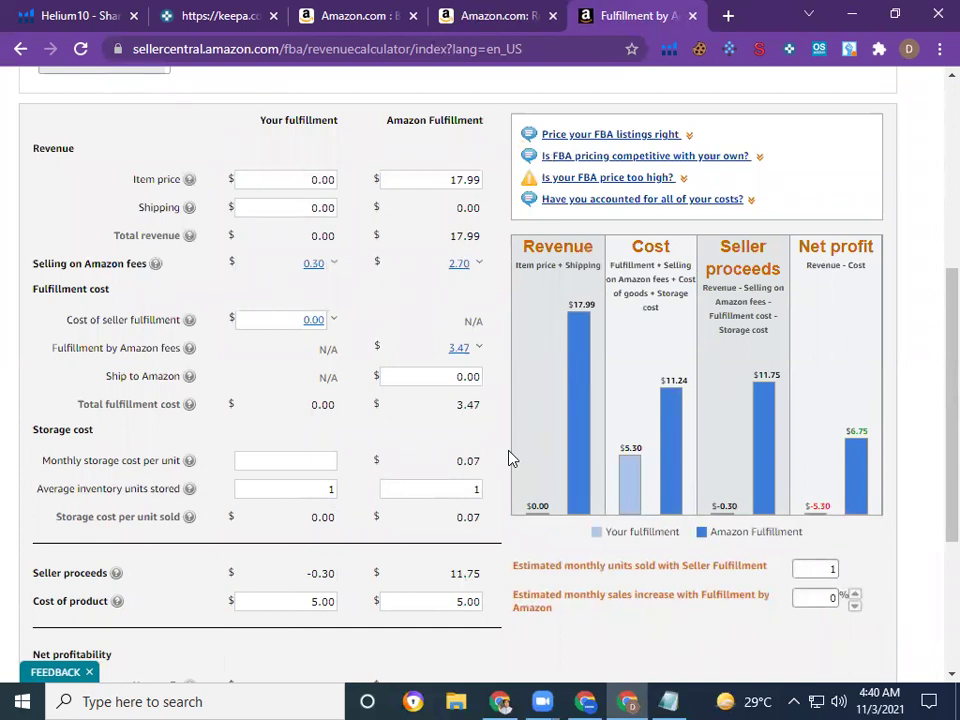
pyautogui.scroll(-3, 510, 458)
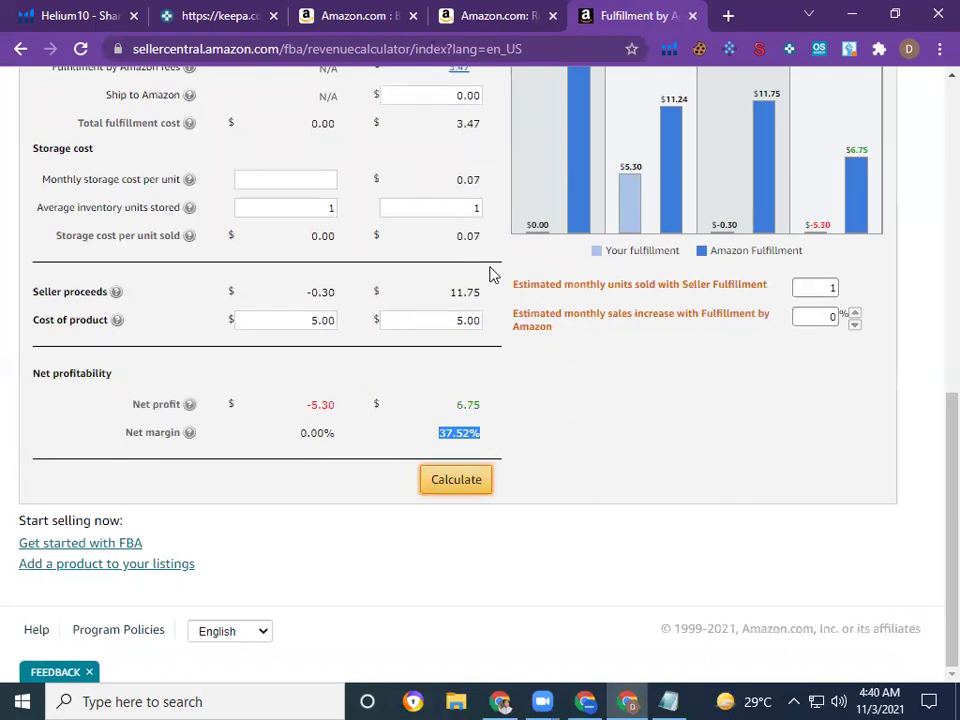
pyautogui.scroll(3, 505, 398)
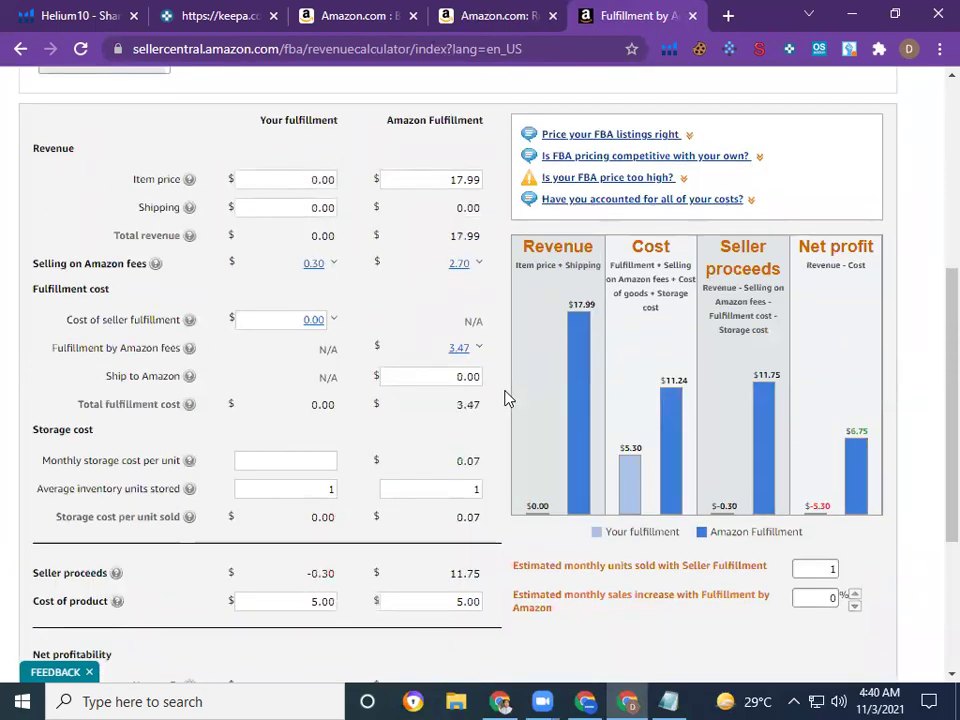
pyautogui.scroll(-1, 506, 398)
pyautogui.scroll(-2, 505, 398)
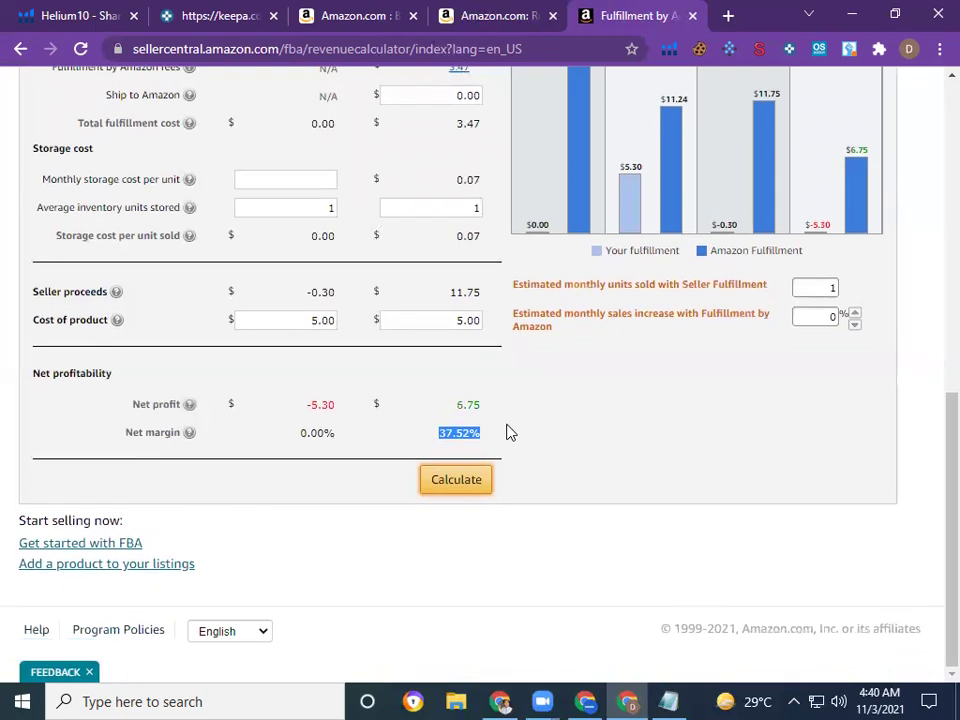
pyautogui.click(503, 433)
pyautogui.doubleClick(478, 433)
pyautogui.scroll(4, 489, 336)
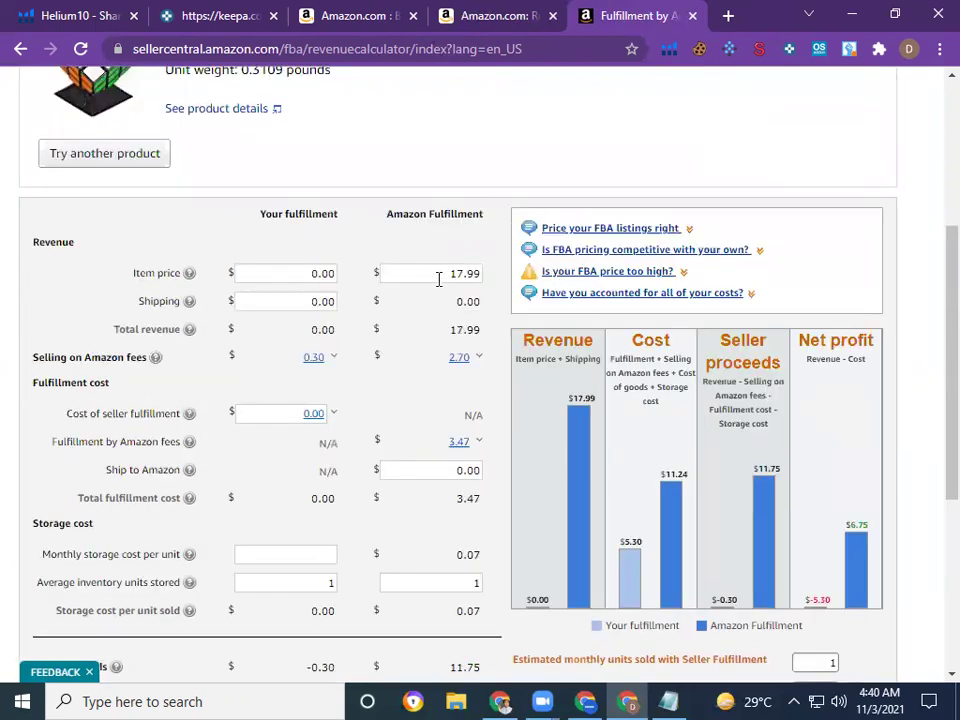
pyautogui.moveTo(450, 273); pyautogui.dragTo(482, 278)
pyautogui.scroll(-3, 480, 336)
pyautogui.moveTo(445, 509); pyautogui.dragTo(484, 510)
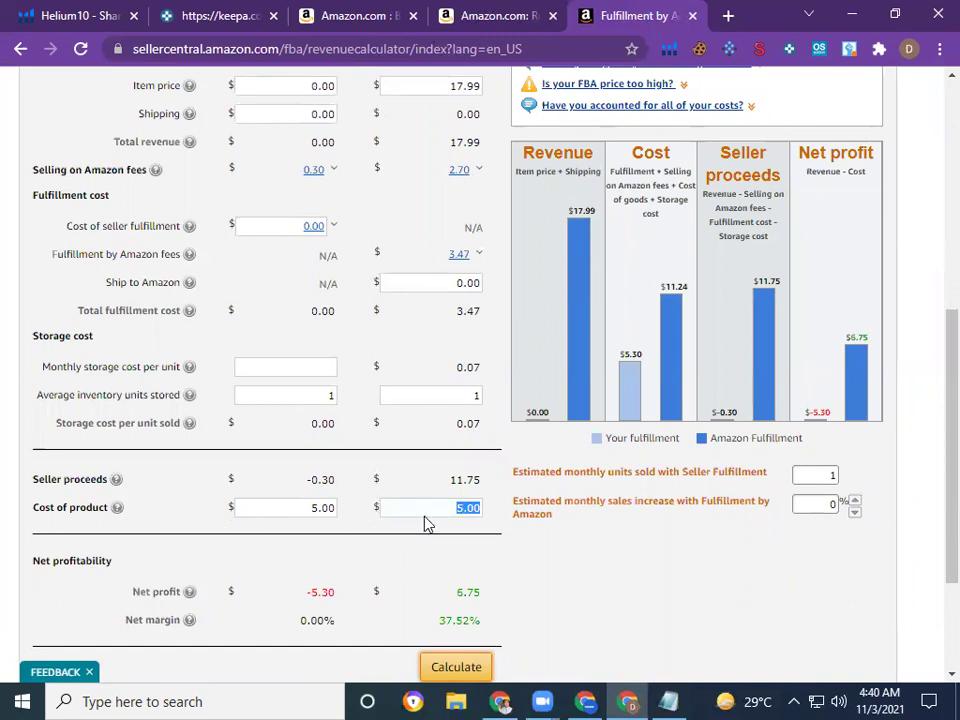
pyautogui.click(450, 513)
pyautogui.doubleClick(450, 513)
pyautogui.scroll(-2, 265, 269)
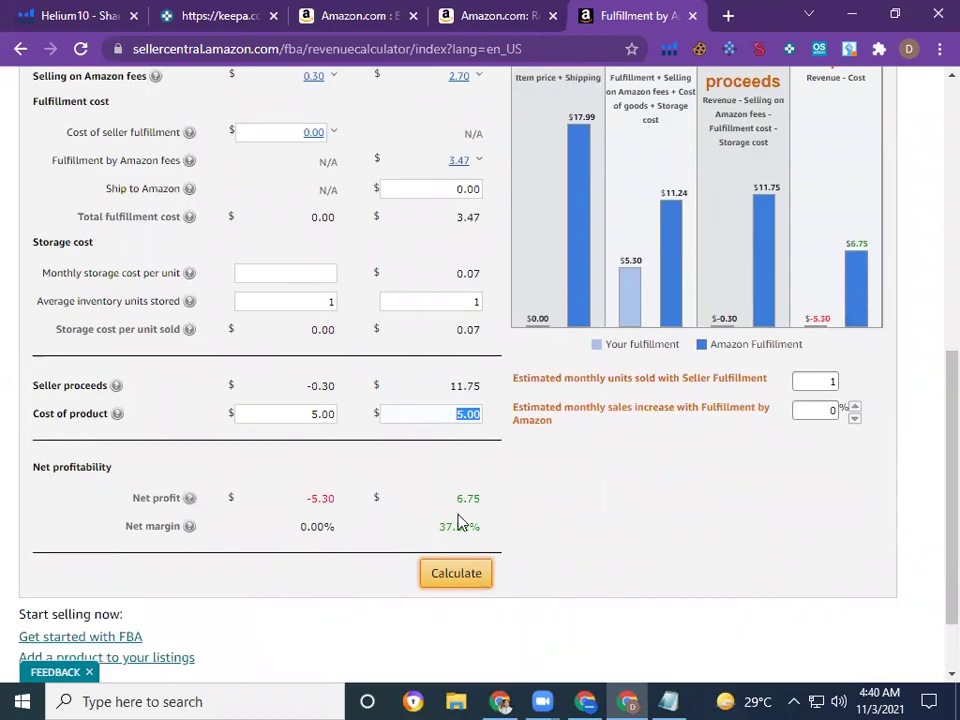
# Examine how the selling fees, fulfillment fees and storage cost reduce the Amazon Fulfillment item price to the net profit.
pyautogui.scroll(4, 482, 284)
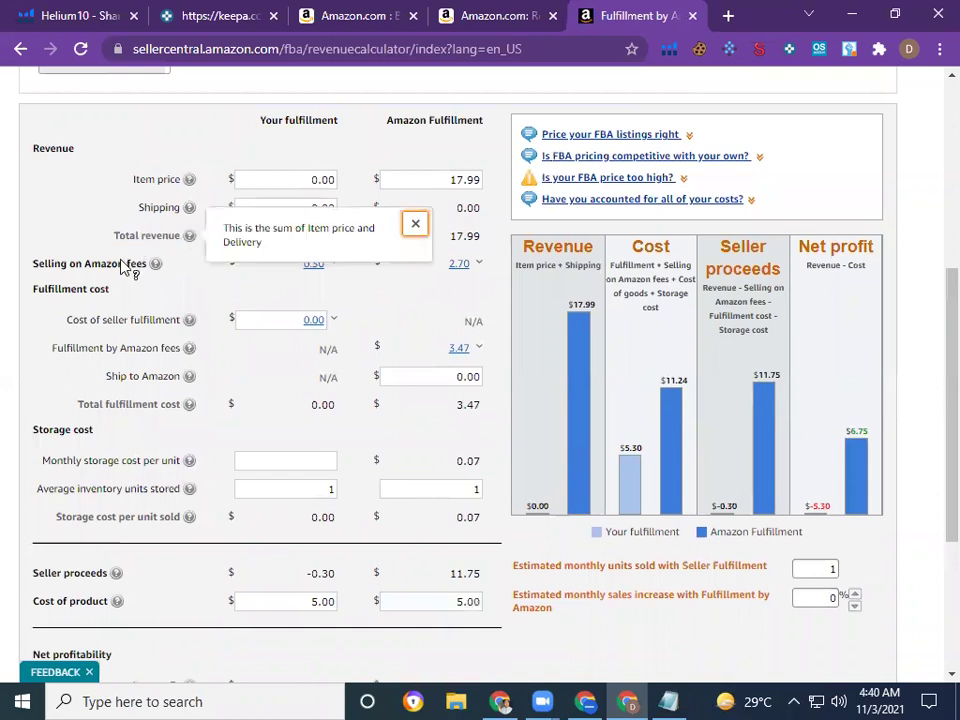
pyautogui.moveTo(155, 263)
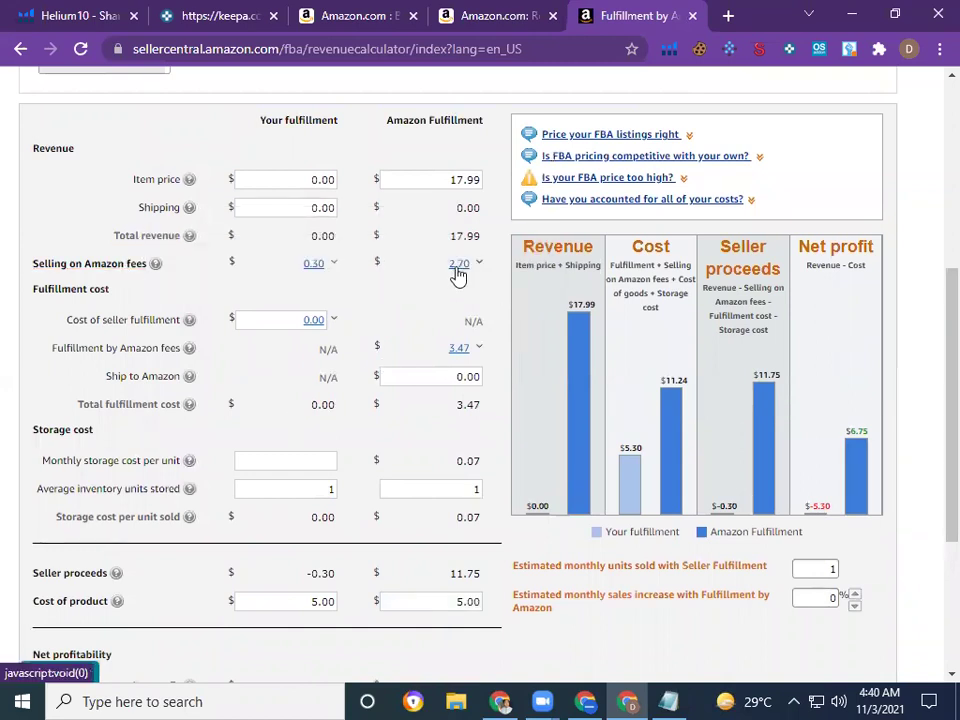
pyautogui.scroll(-2, 456, 315)
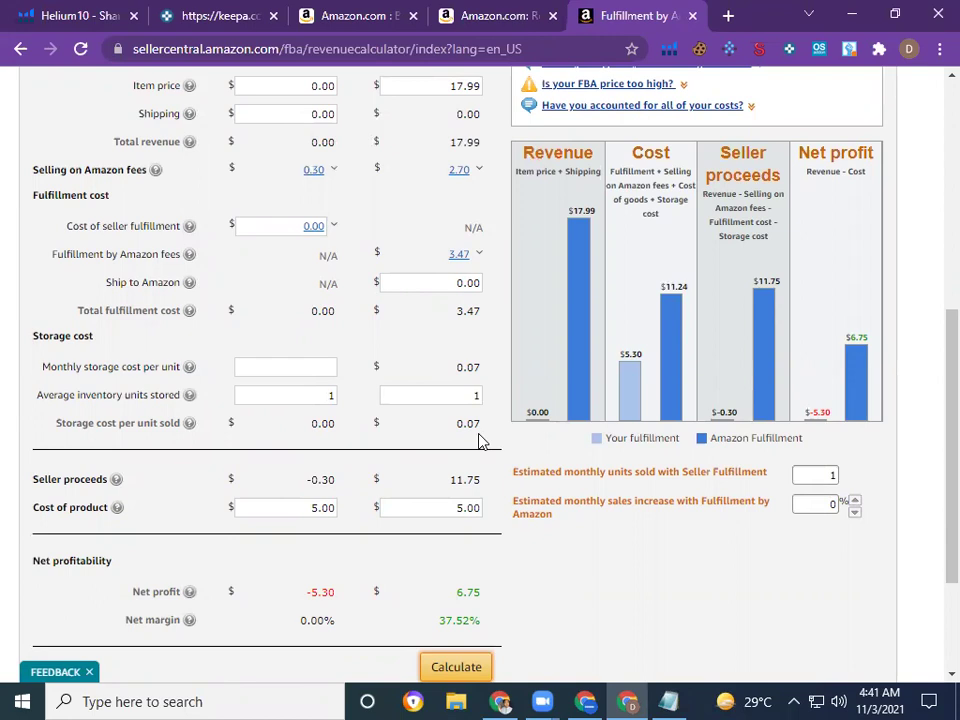
pyautogui.scroll(-2, 480, 440)
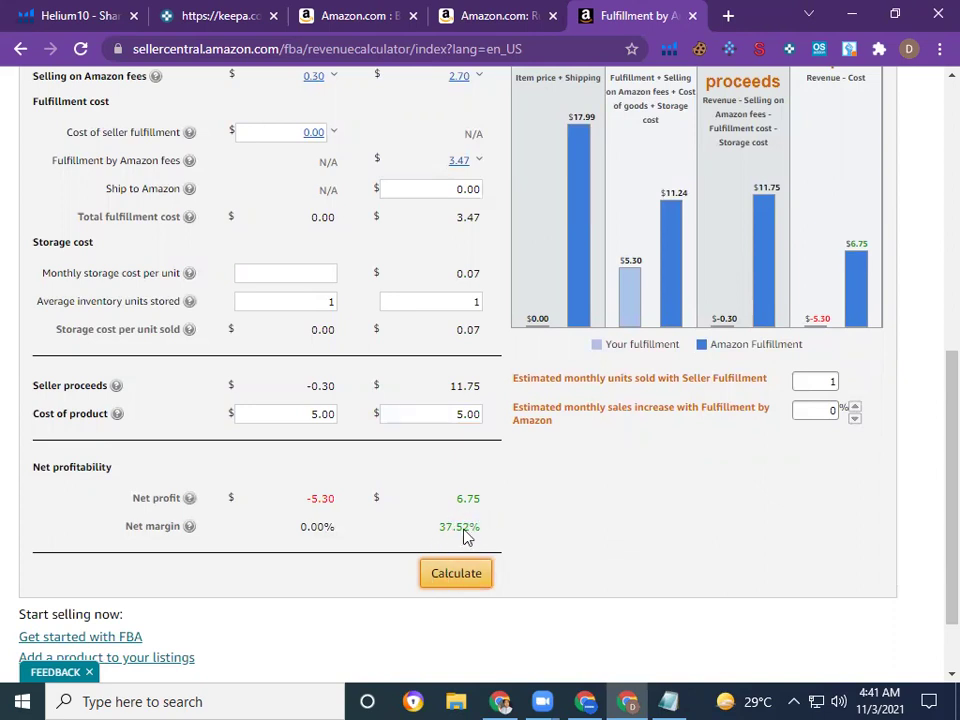
pyautogui.scroll(1, 490, 480)
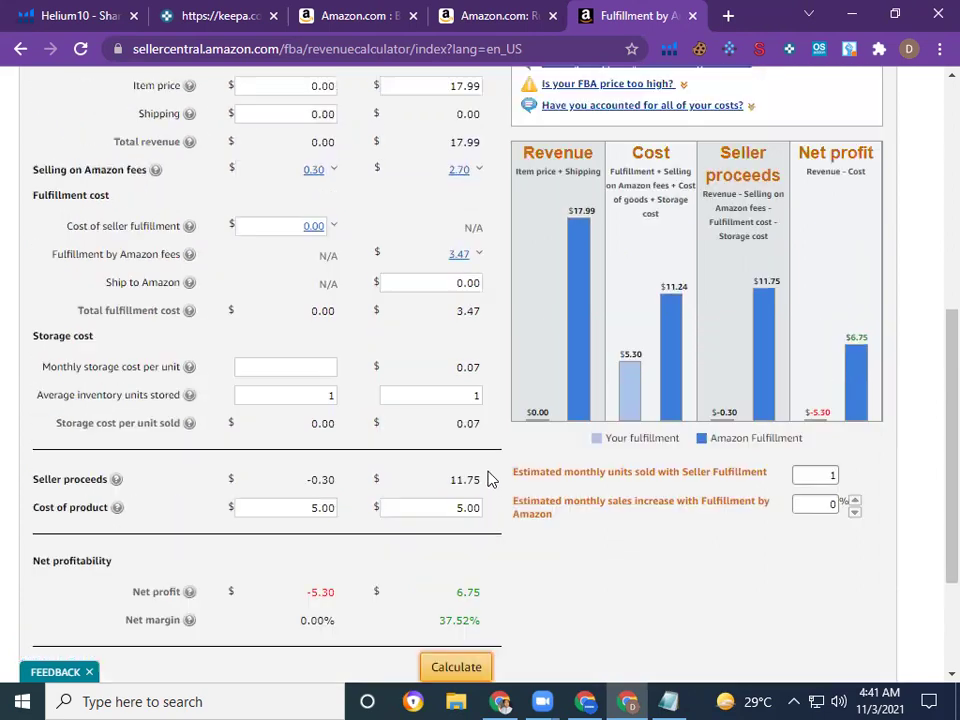
pyautogui.scroll(1, 490, 480)
pyautogui.scroll(-3, 490, 480)
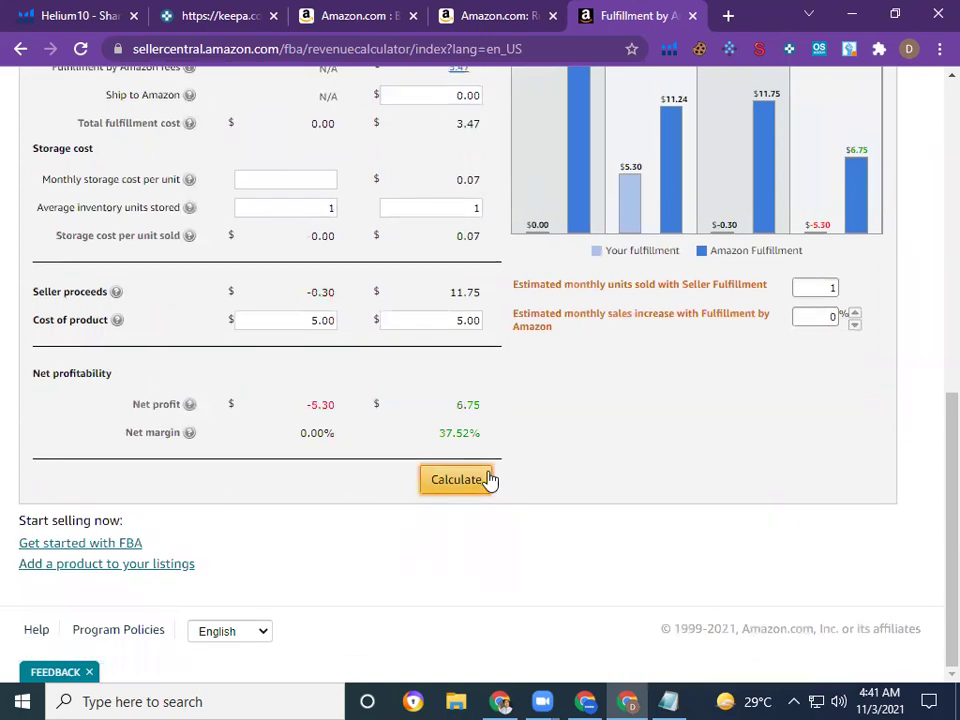
pyautogui.scroll(3, 490, 480)
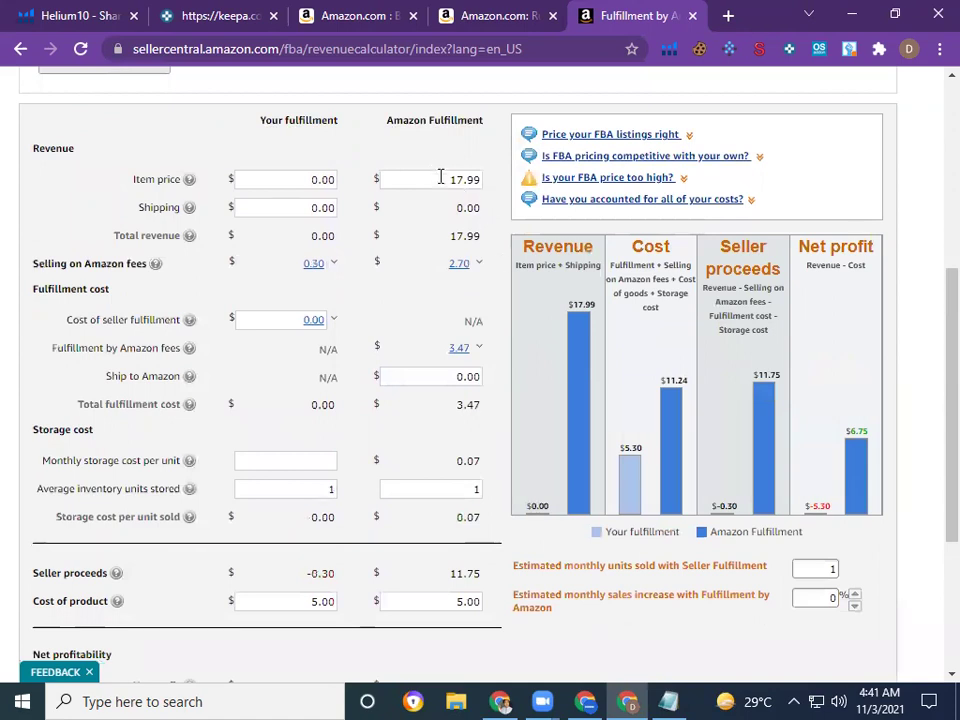
pyautogui.moveTo(446, 178); pyautogui.dragTo(499, 186)
pyautogui.scroll(-3, 428, 418)
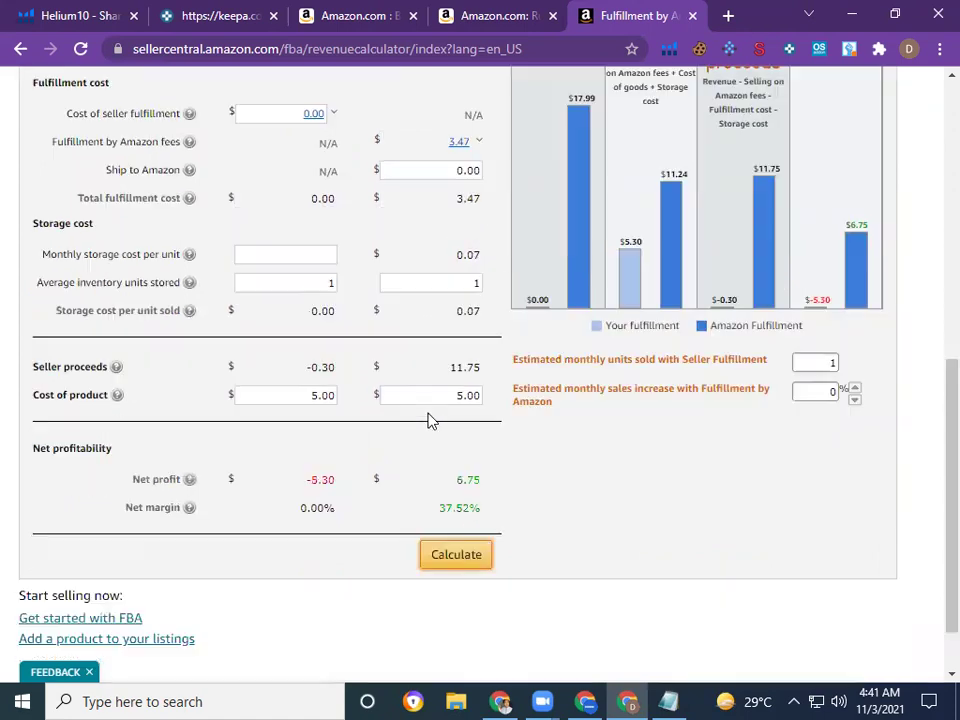
pyautogui.scroll(7, 435, 441)
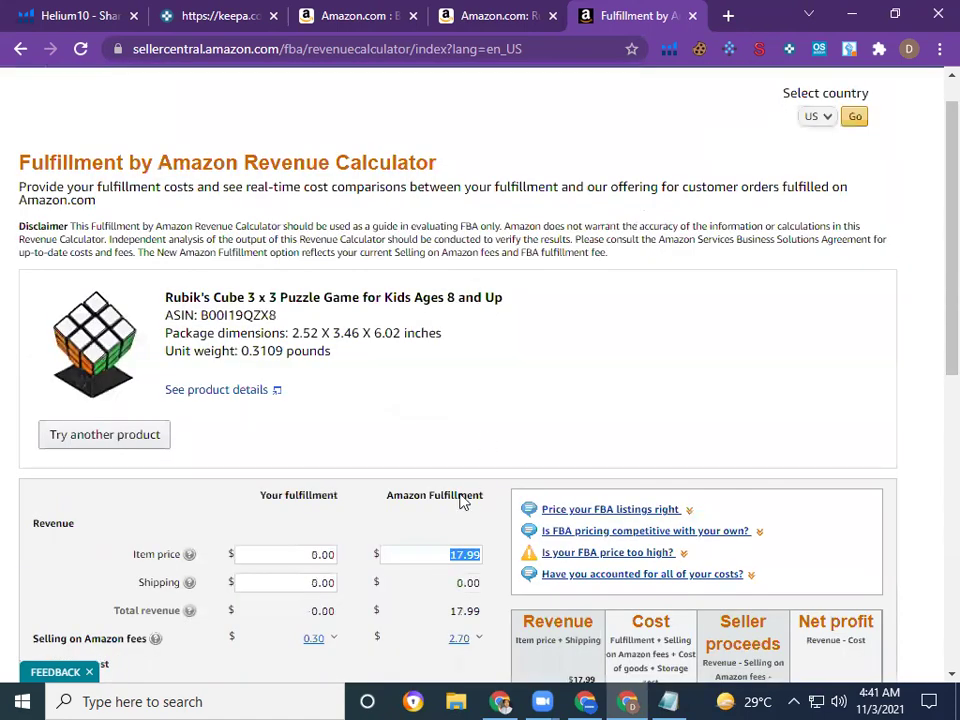
pyautogui.scroll(-1, 465, 497)
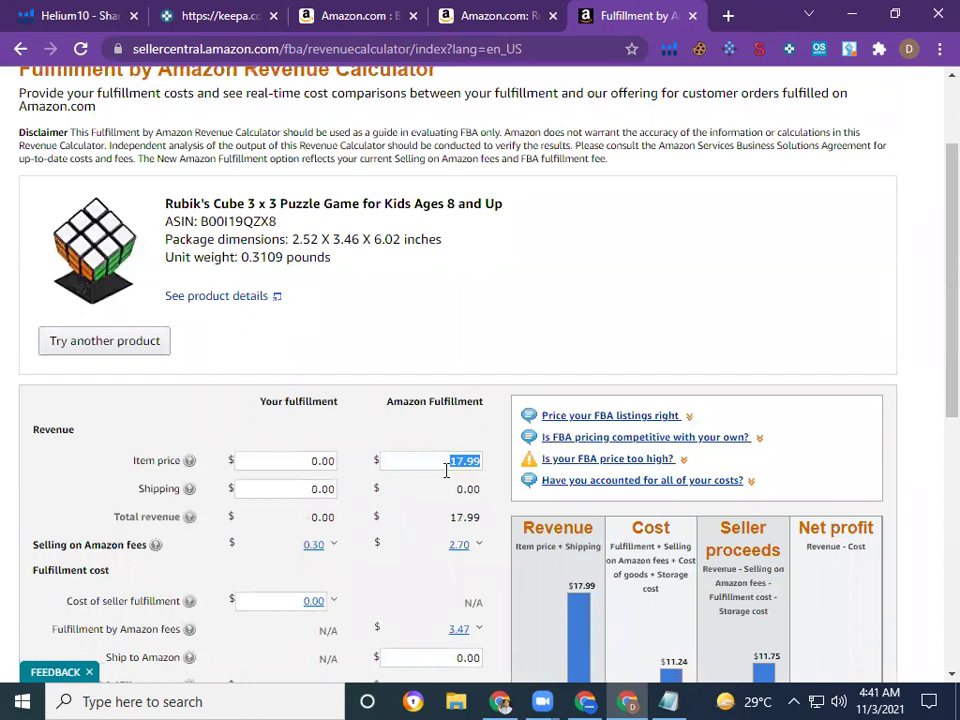
pyautogui.scroll(-2, 472, 455)
pyautogui.scroll(-3, 470, 455)
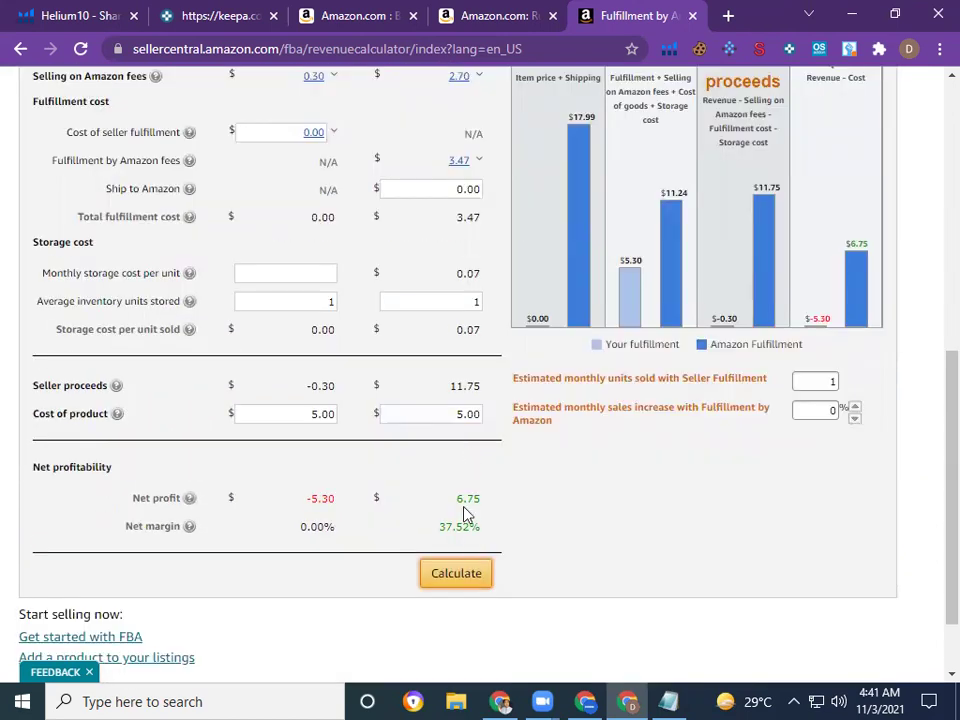
# Set the Amazon Fulfillment item price of the Rubik's Cube to 18 in the Revenue Calculator.
pyautogui.scroll(3, 455, 540)
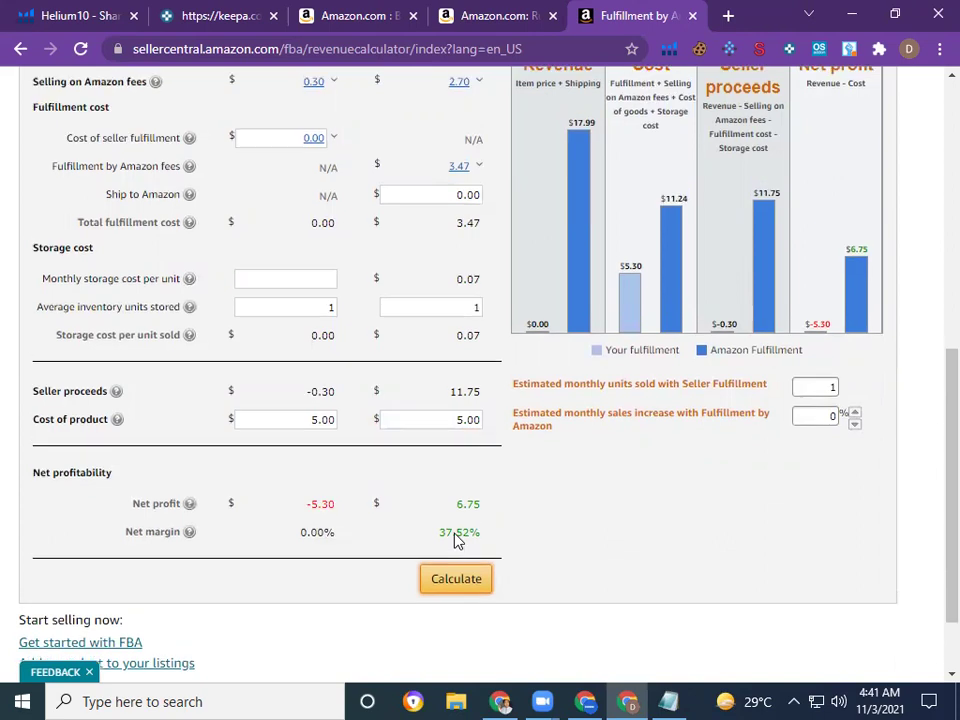
pyautogui.scroll(3, 455, 540)
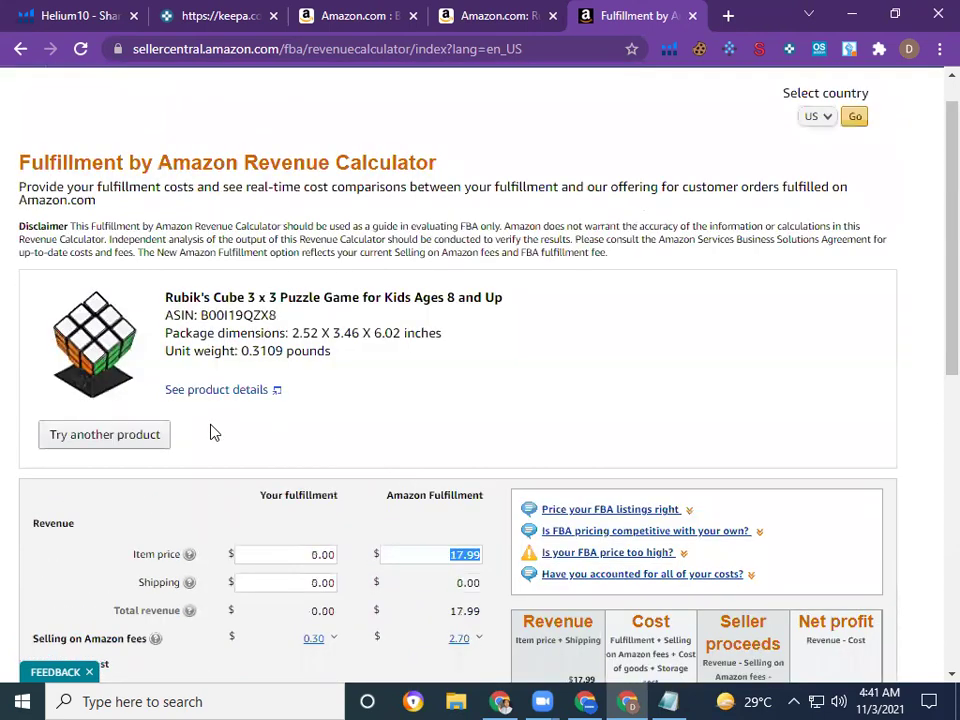
pyautogui.scroll(-2, 203, 386)
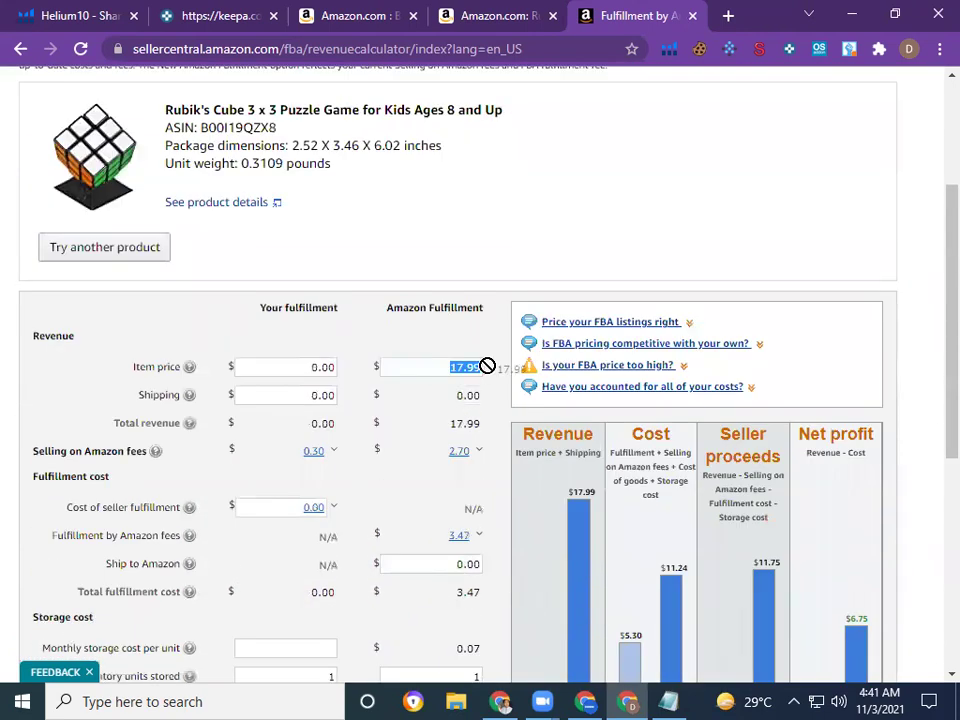
pyautogui.write('18')
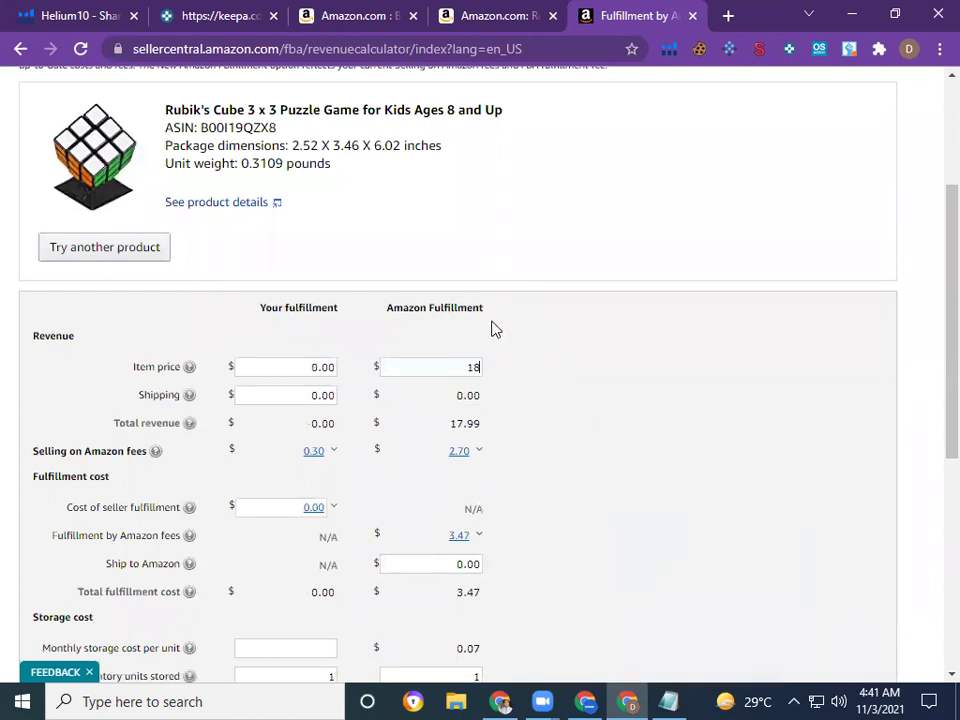
# Set the Amazon Fulfillment cost of product to 4 and recalculate the product's profitability.
pyautogui.scroll(-2, 491, 336)
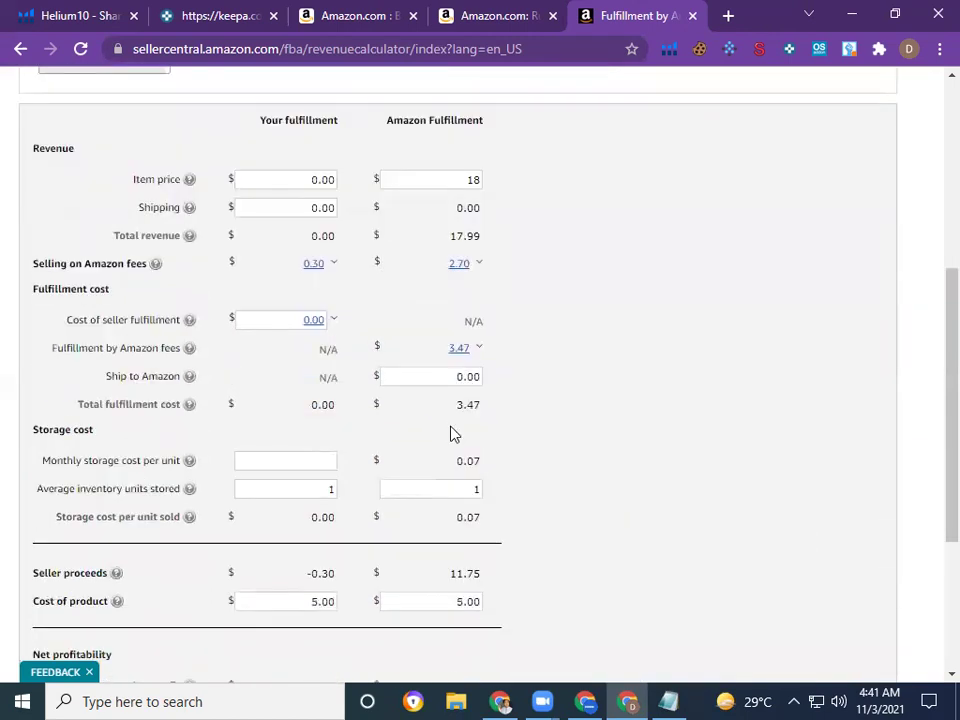
pyautogui.scroll(-2, 441, 540)
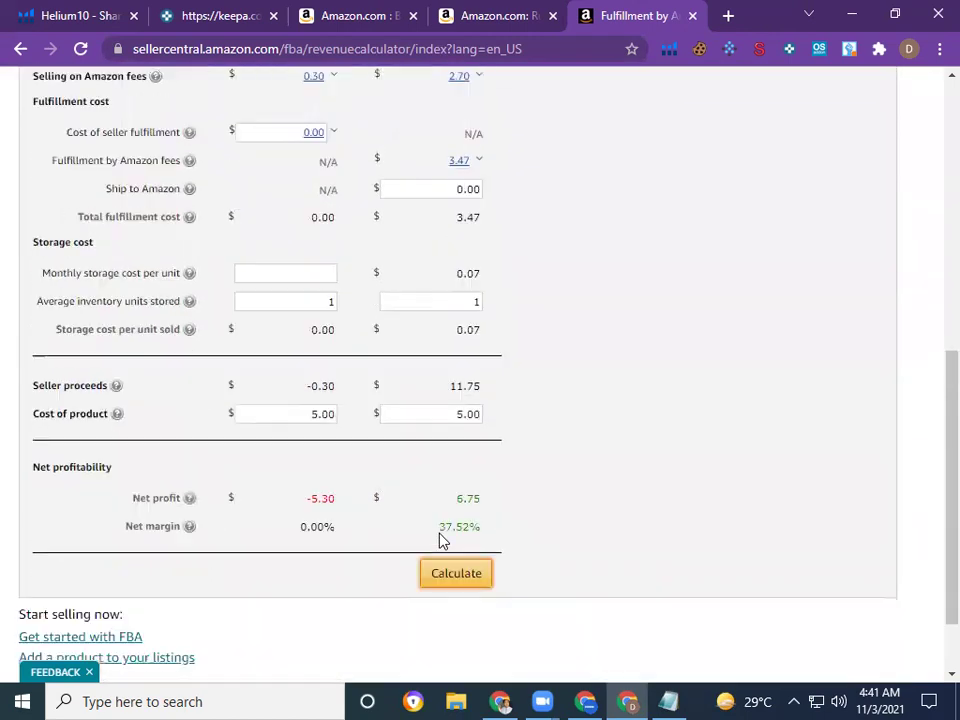
pyautogui.click(450, 414)
pyautogui.moveTo(450, 414); pyautogui.dragTo(517, 427)
pyautogui.write('4')
pyautogui.click(458, 574)
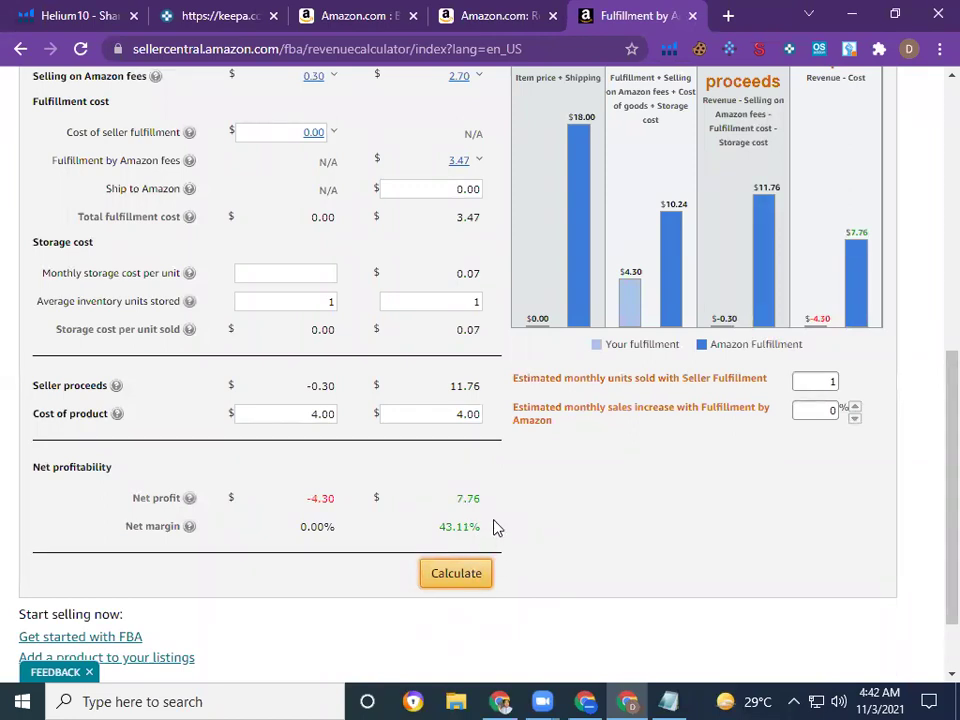
pyautogui.scroll(2, 493, 527)
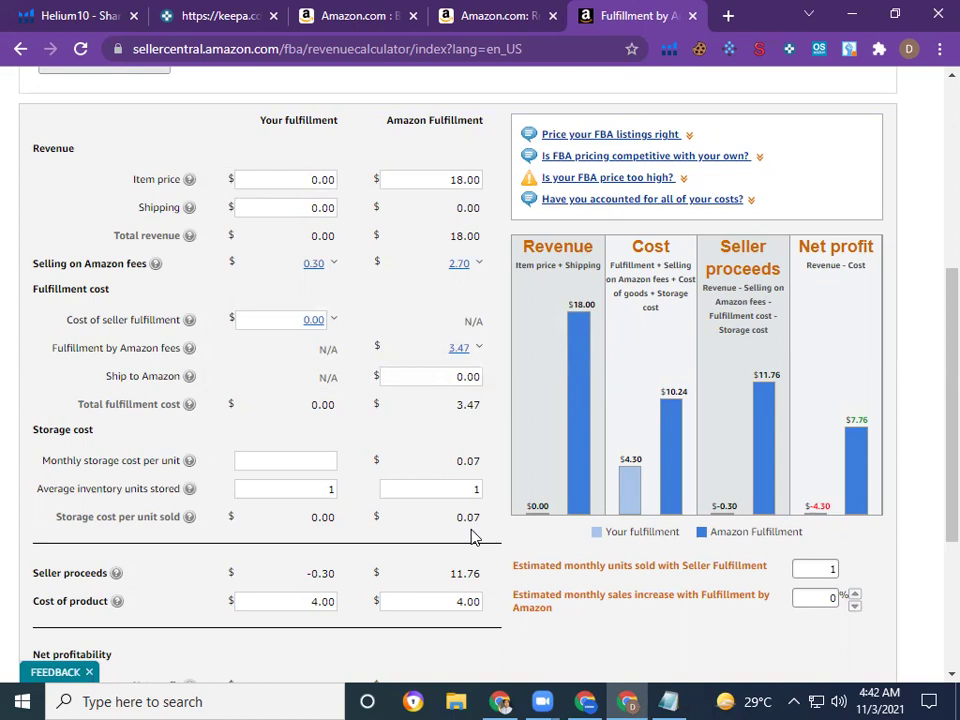
# Switch to the product spreadsheet in Google Sheets and examine the SKU column of the listed product.
pyautogui.click(590, 700)
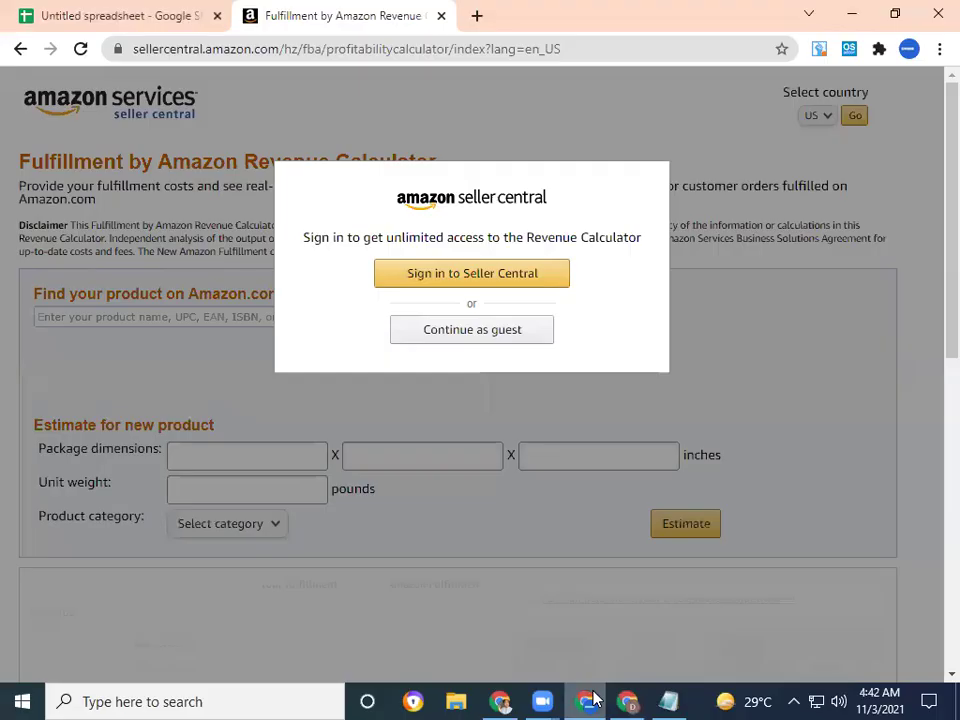
pyautogui.click(112, 12)
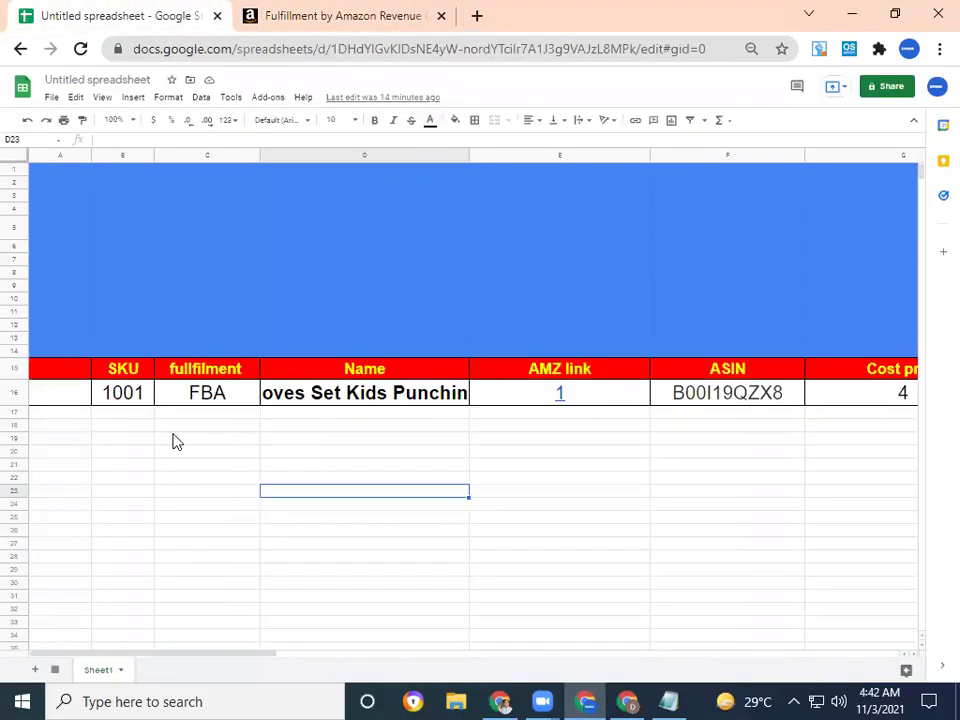
pyautogui.click(149, 439)
pyautogui.click(118, 397)
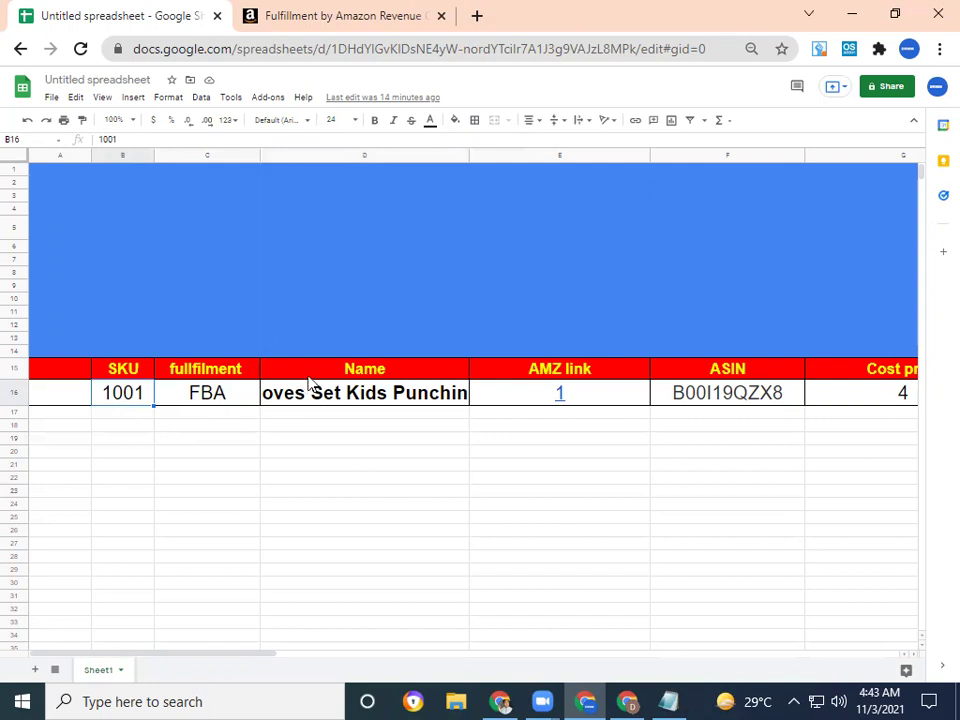
pyautogui.hotkey('ctrl', '-')
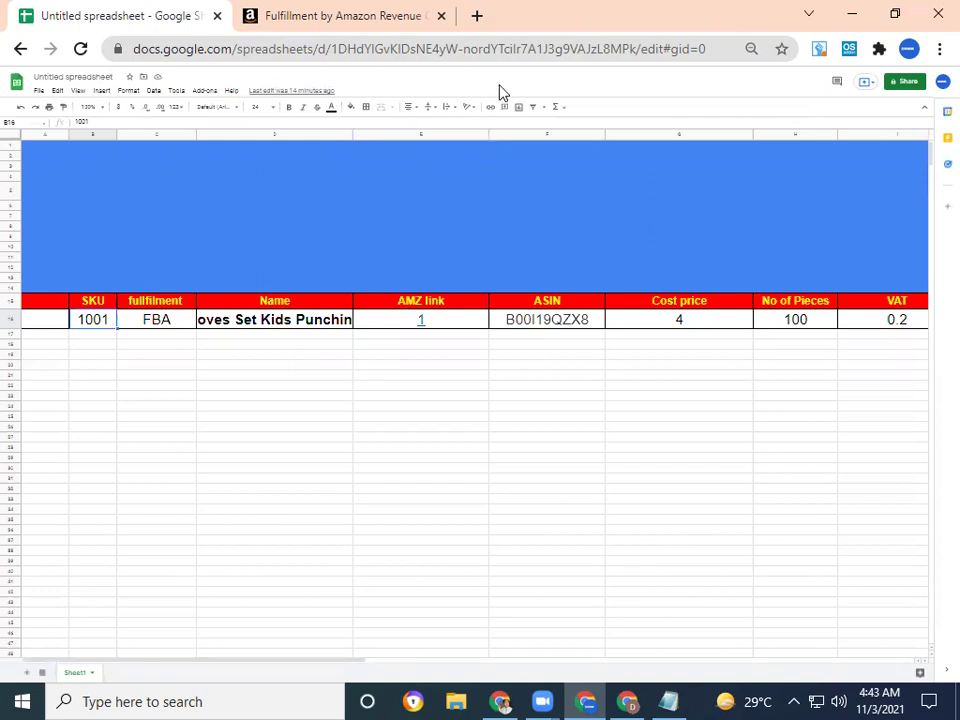
pyautogui.hotkey('ctrl', '+')
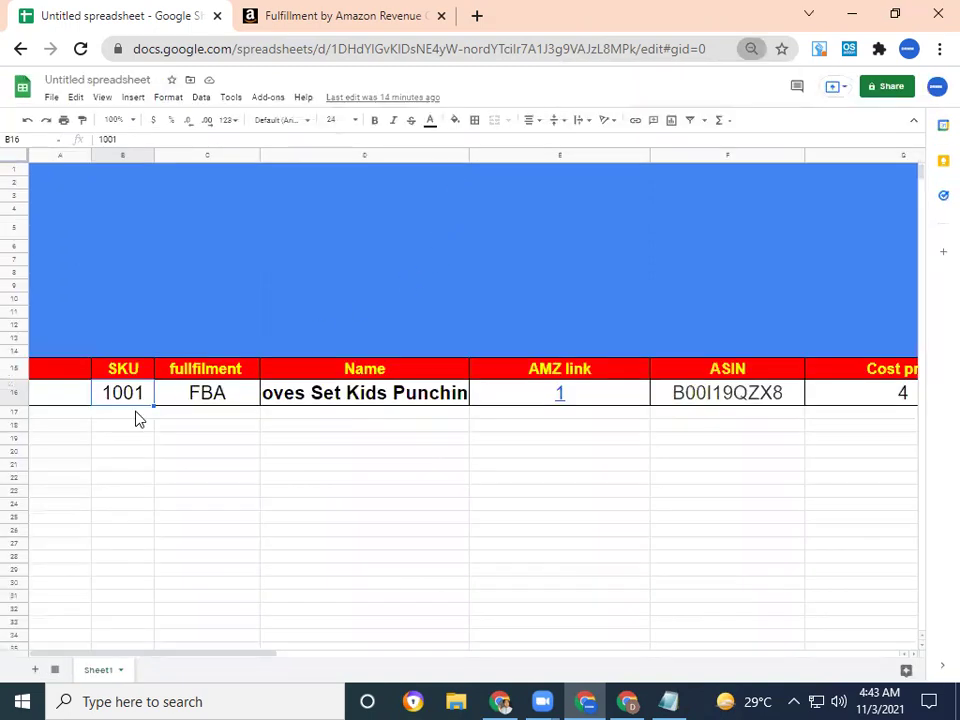
pyautogui.click(130, 372)
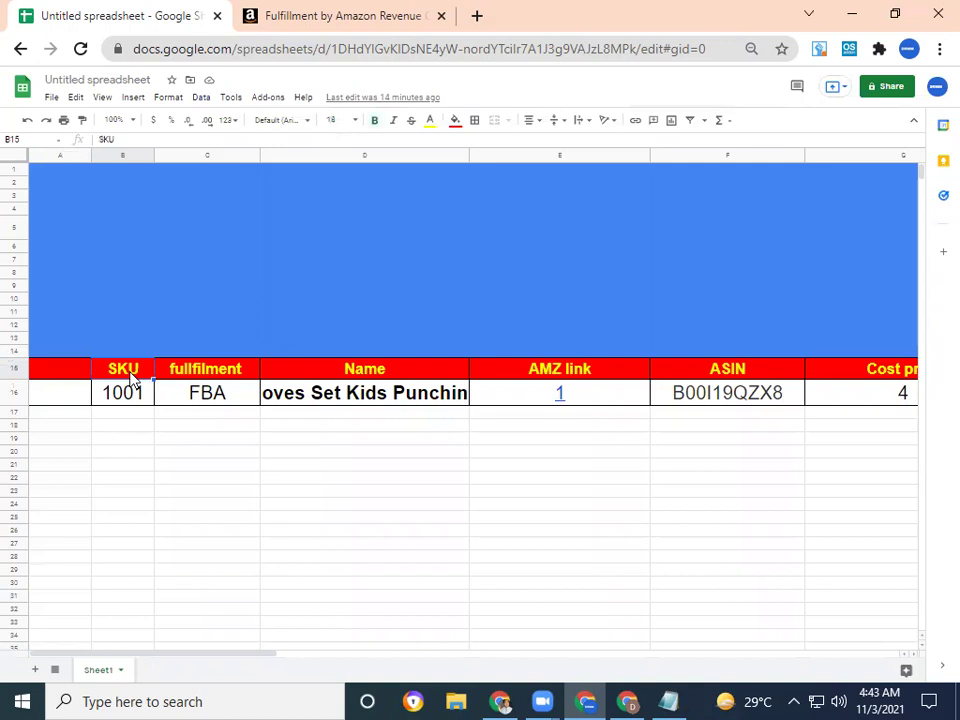
# Go through the product's fulfilment, name, AMZ link, ASIN, cost price and number of pieces columns.
pyautogui.press('Right')
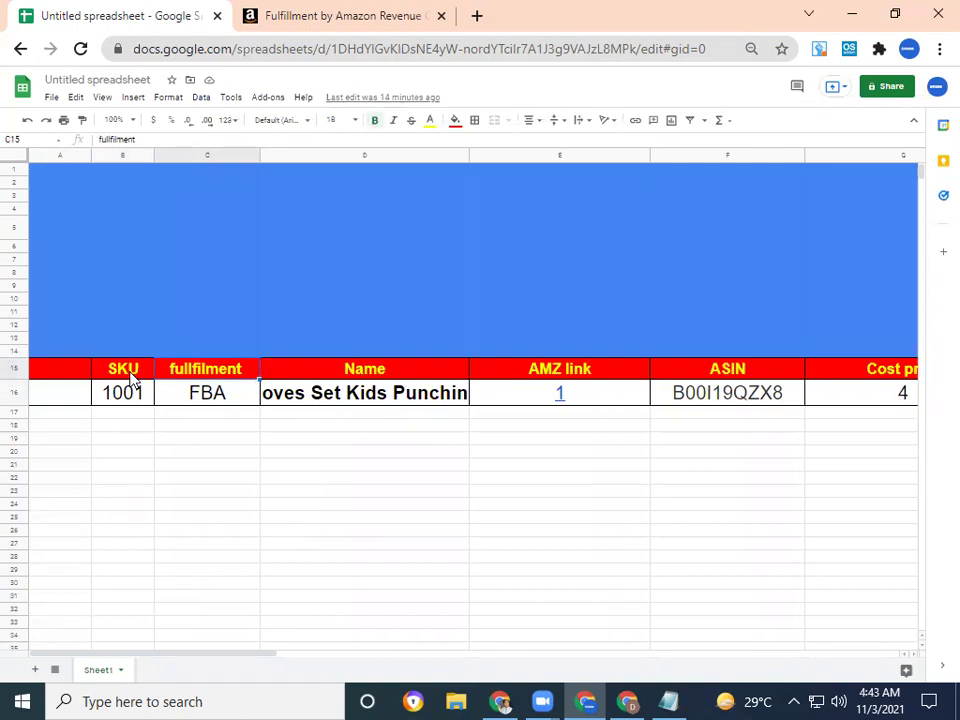
pyautogui.press('Right')
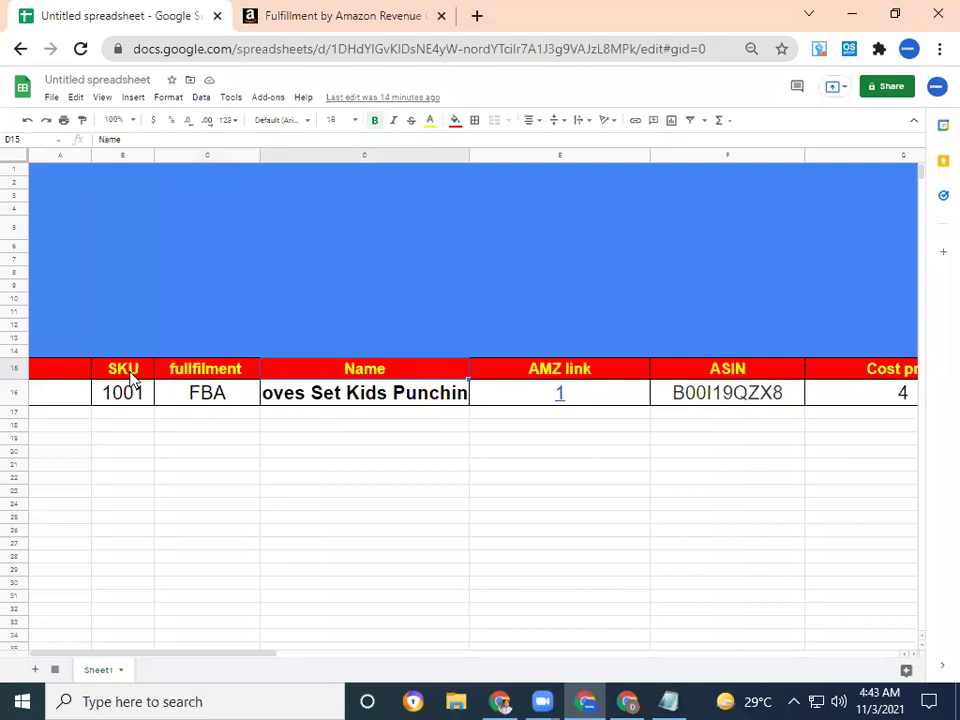
pyautogui.press('Right')
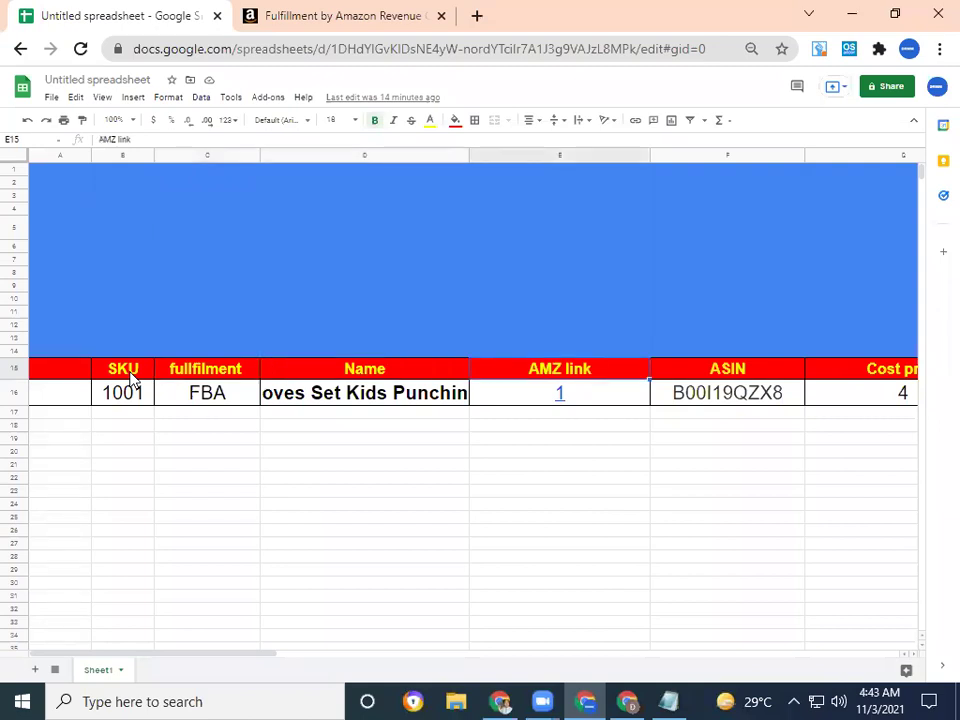
pyautogui.press('Right')
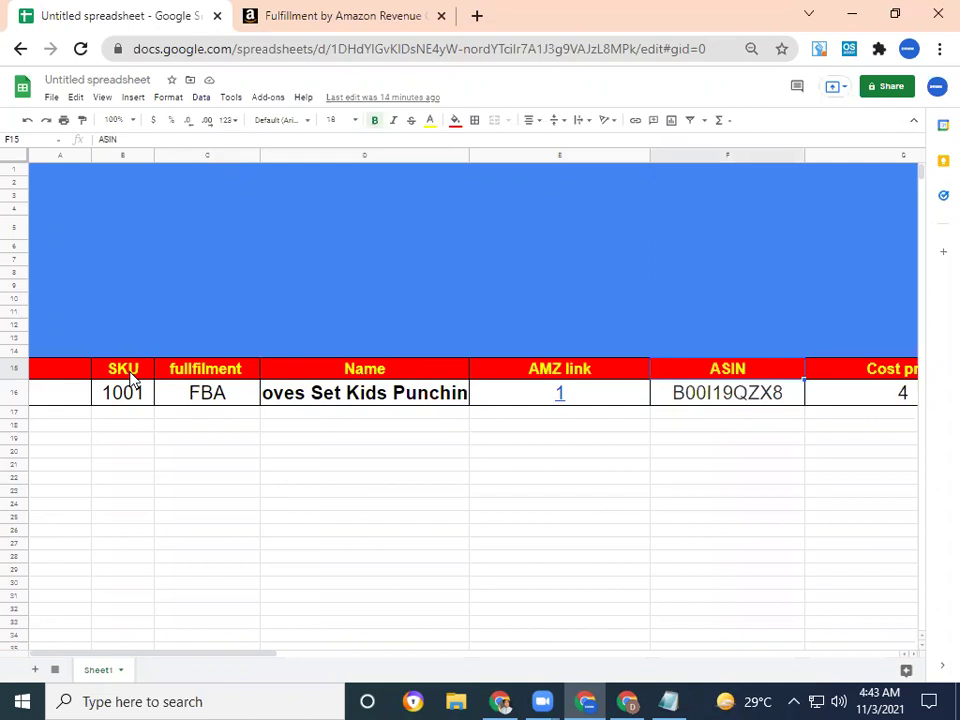
pyautogui.press('Right')
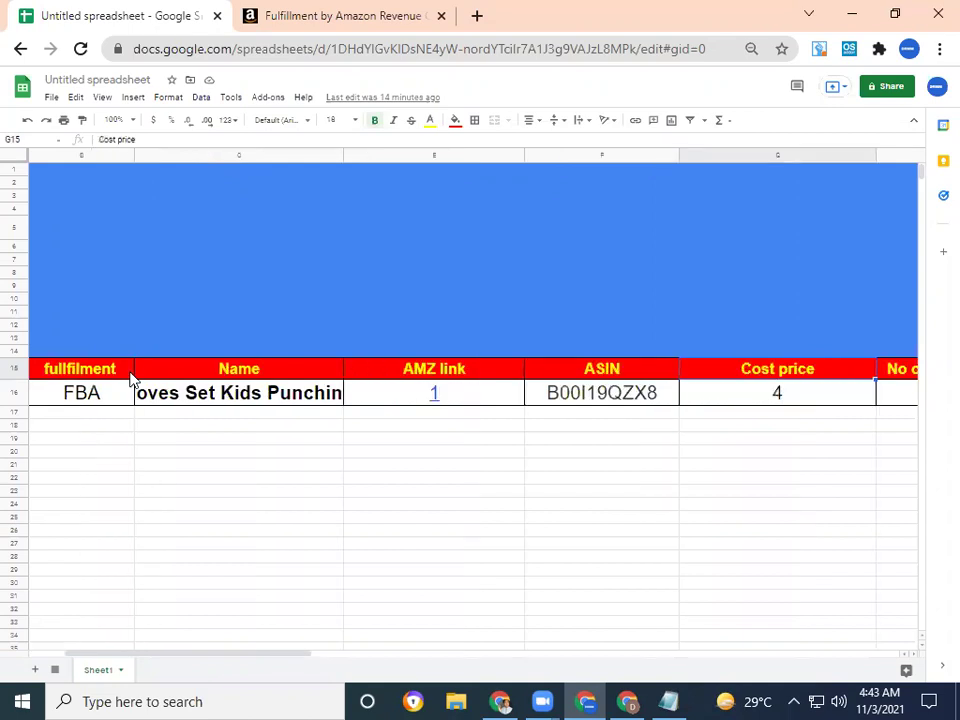
pyautogui.press('Down')
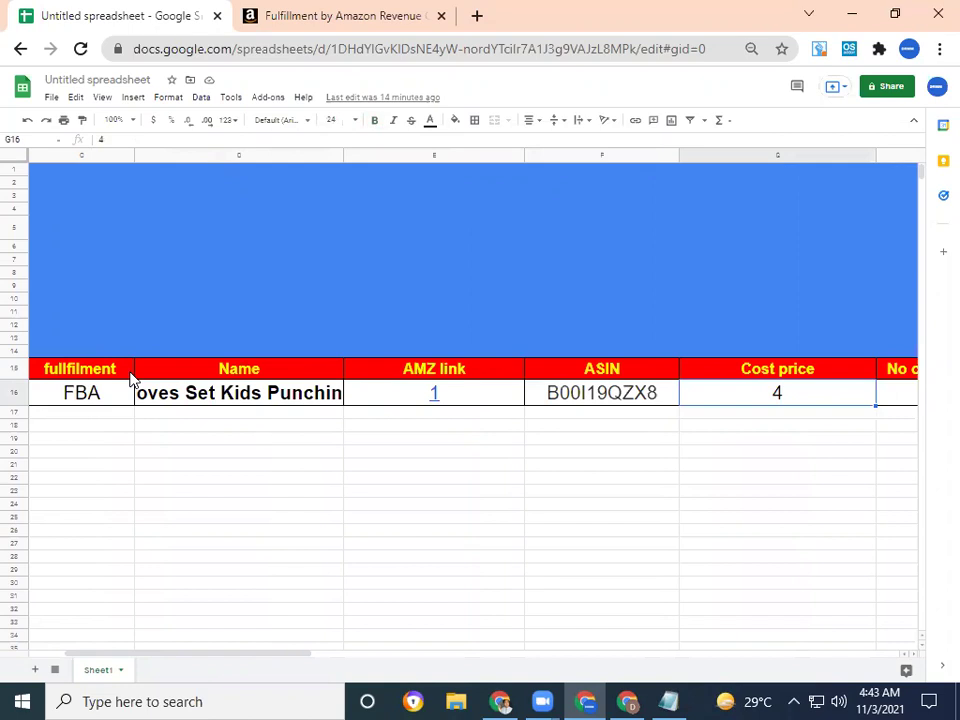
pyautogui.press('Right')
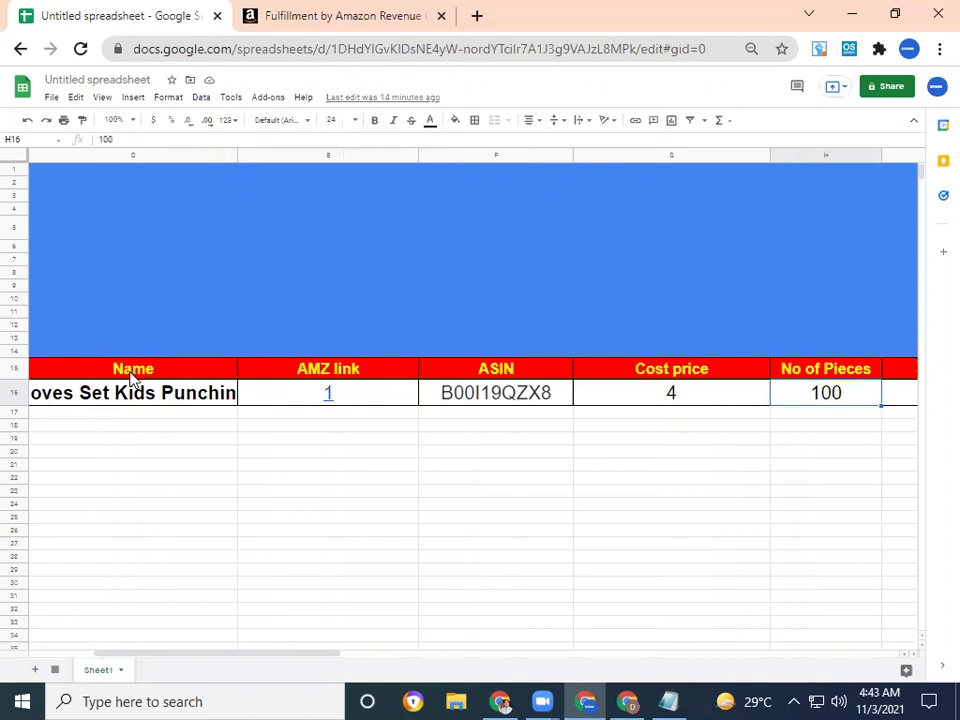
pyautogui.press('Left')
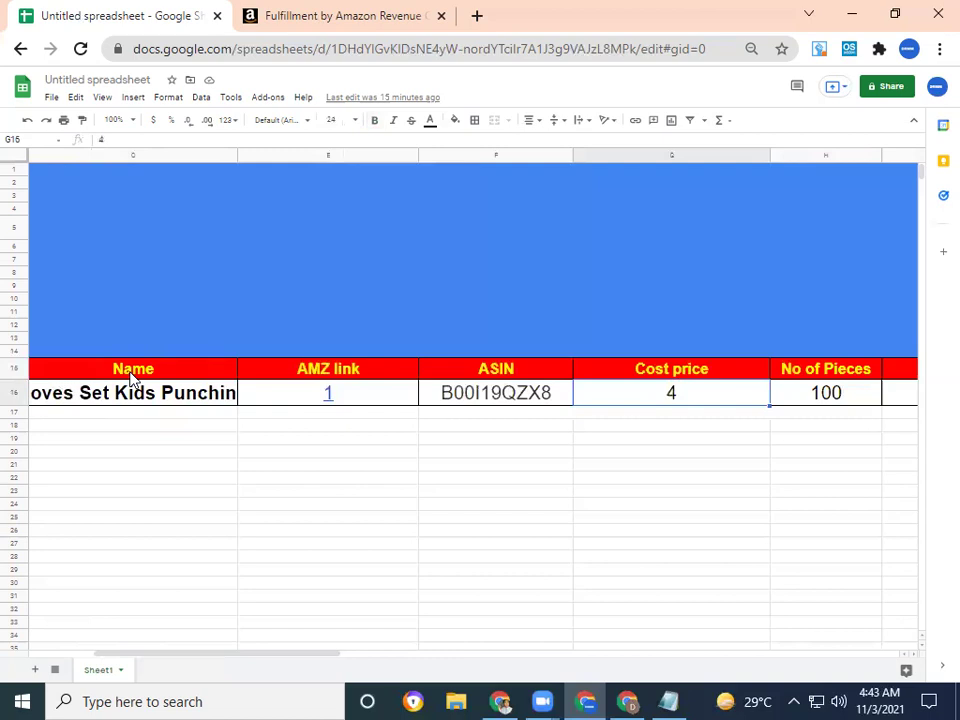
# Clear the VAT value in the product's row 16.
pyautogui.press('Right')
pyautogui.press('Right')
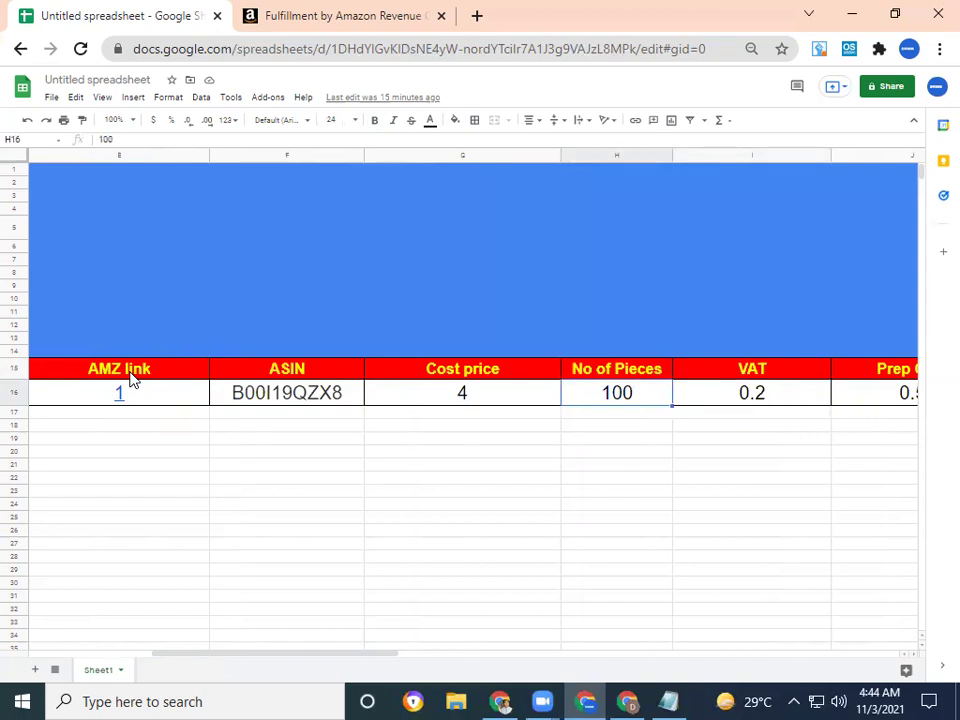
pyautogui.press('Delete')
pyautogui.press('Right')
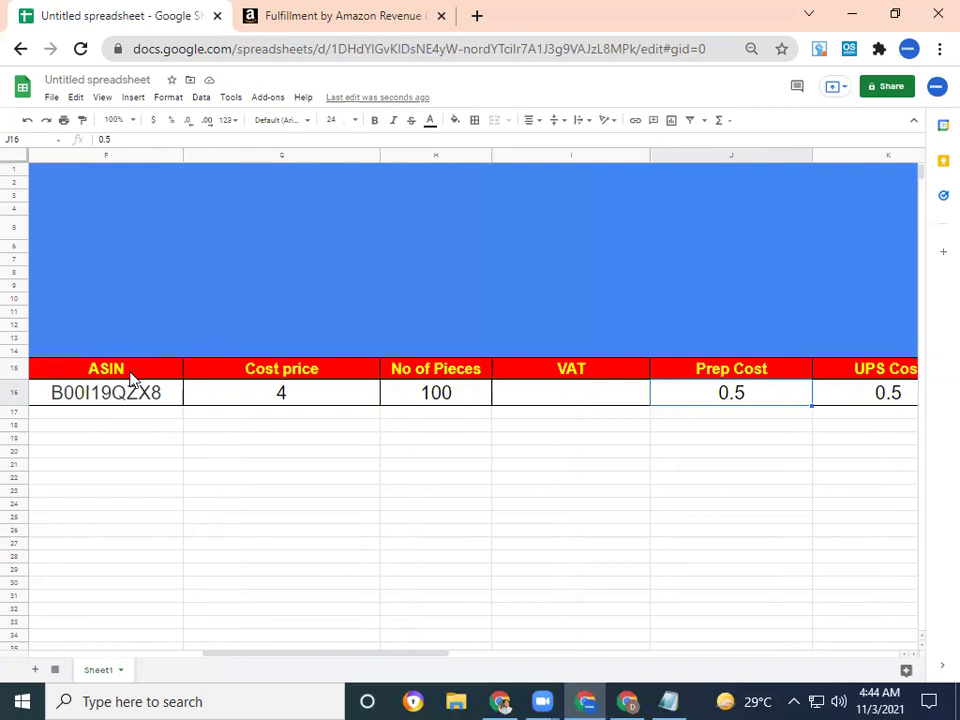
# Review the product's prep cost, UPS cost, extra discount and FF fee cells in row 16.
pyautogui.press('Right')
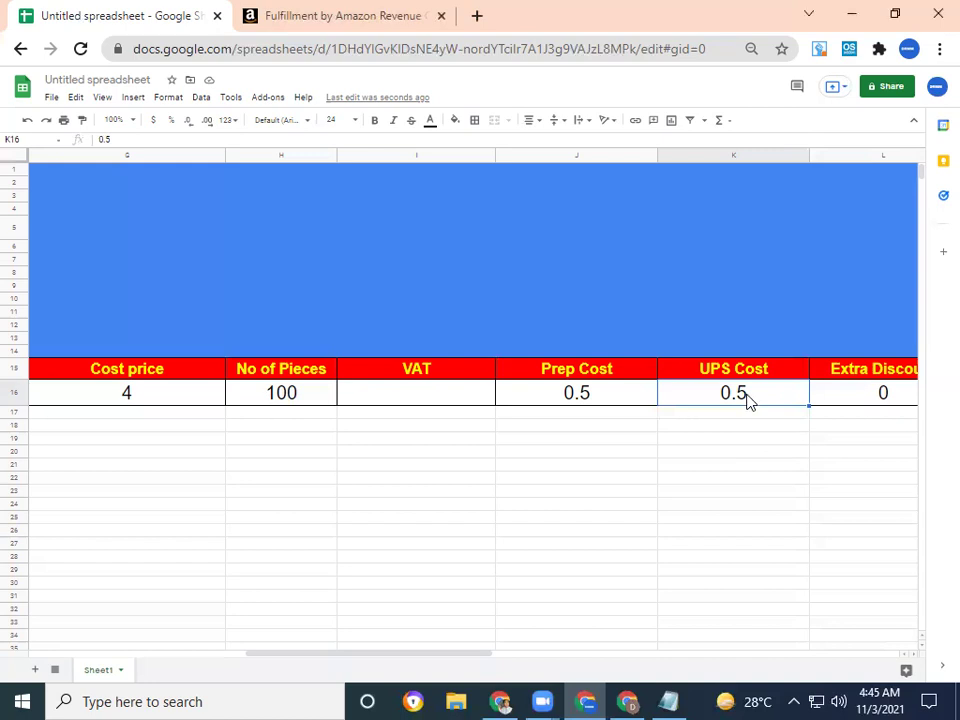
pyautogui.press('Right')
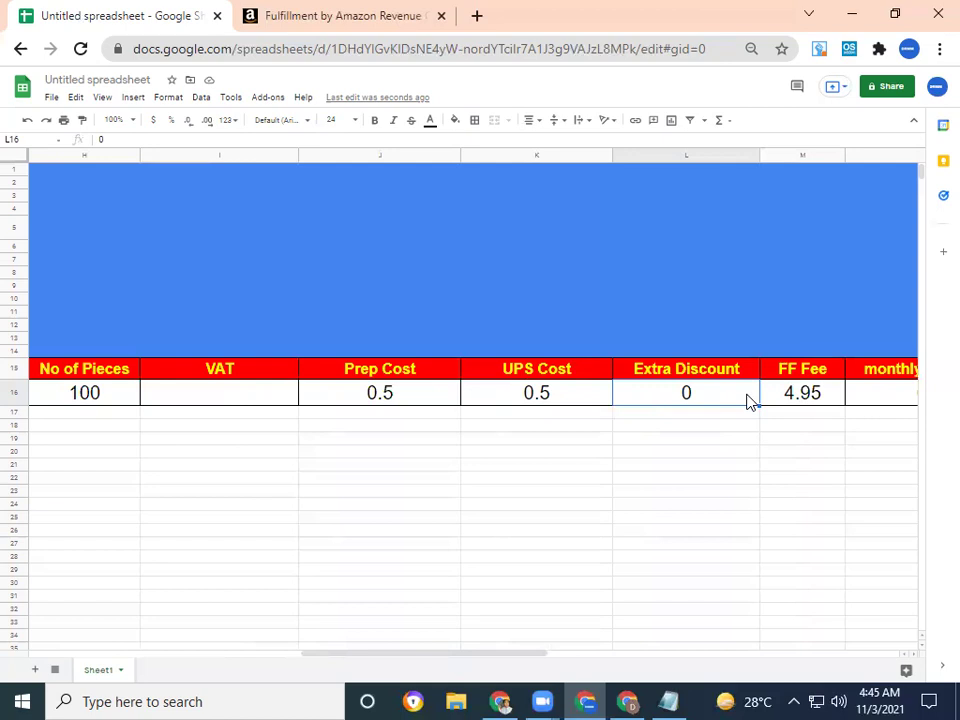
pyautogui.click(421, 397)
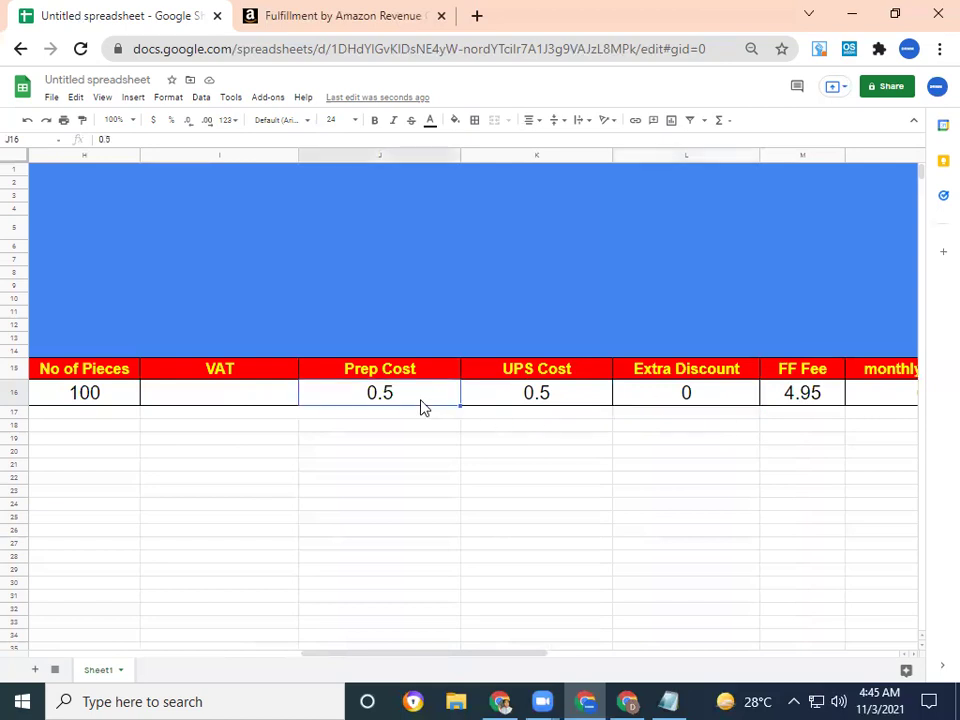
pyautogui.click(559, 400)
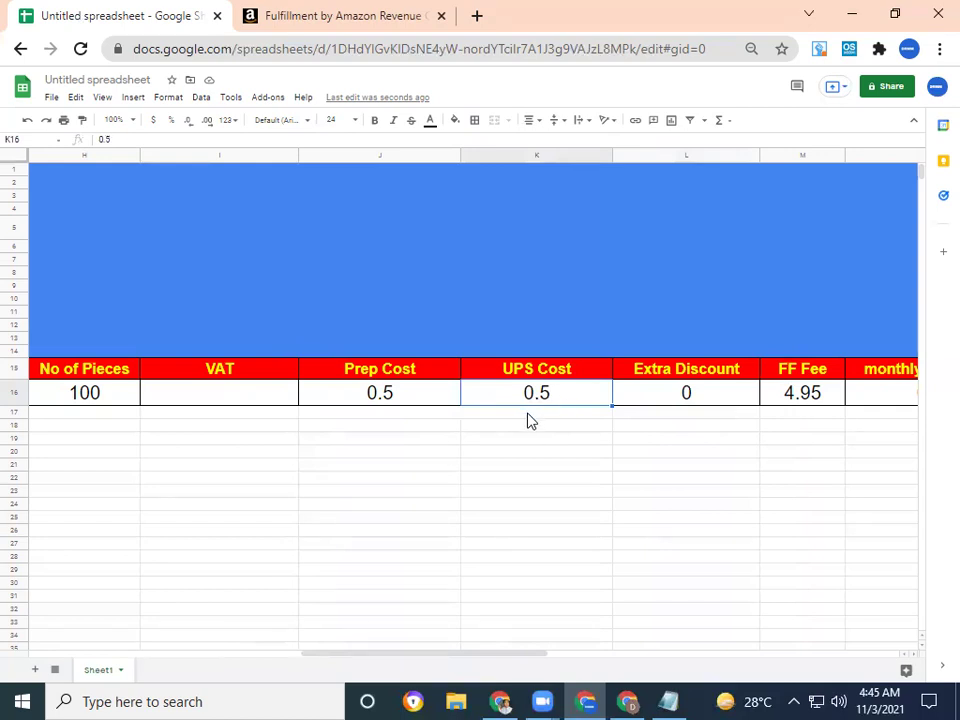
pyautogui.click(652, 403)
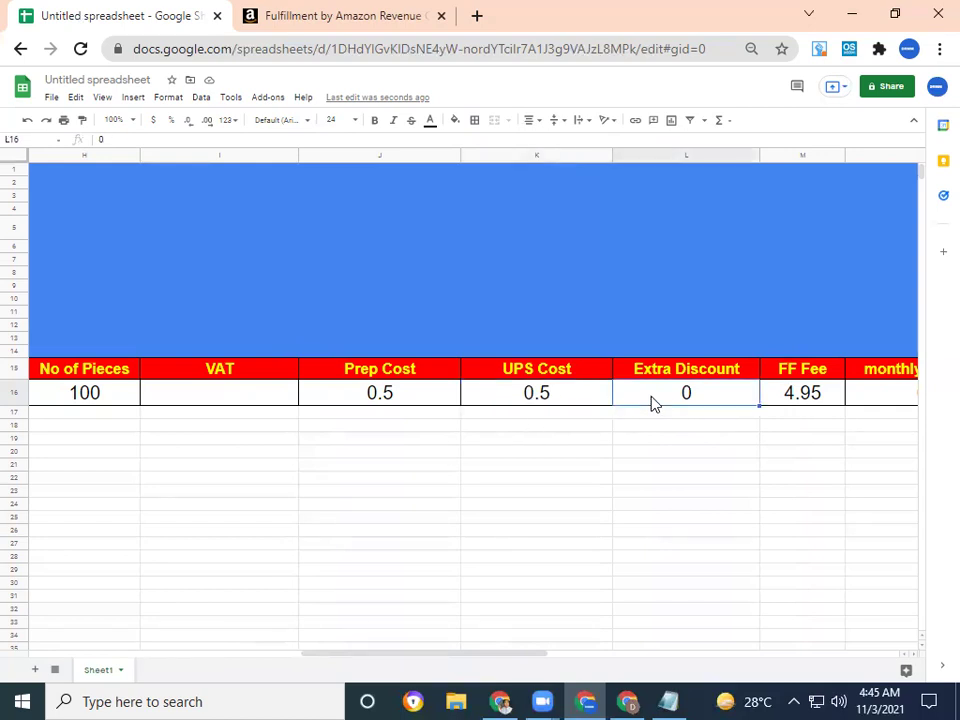
pyautogui.click(806, 400)
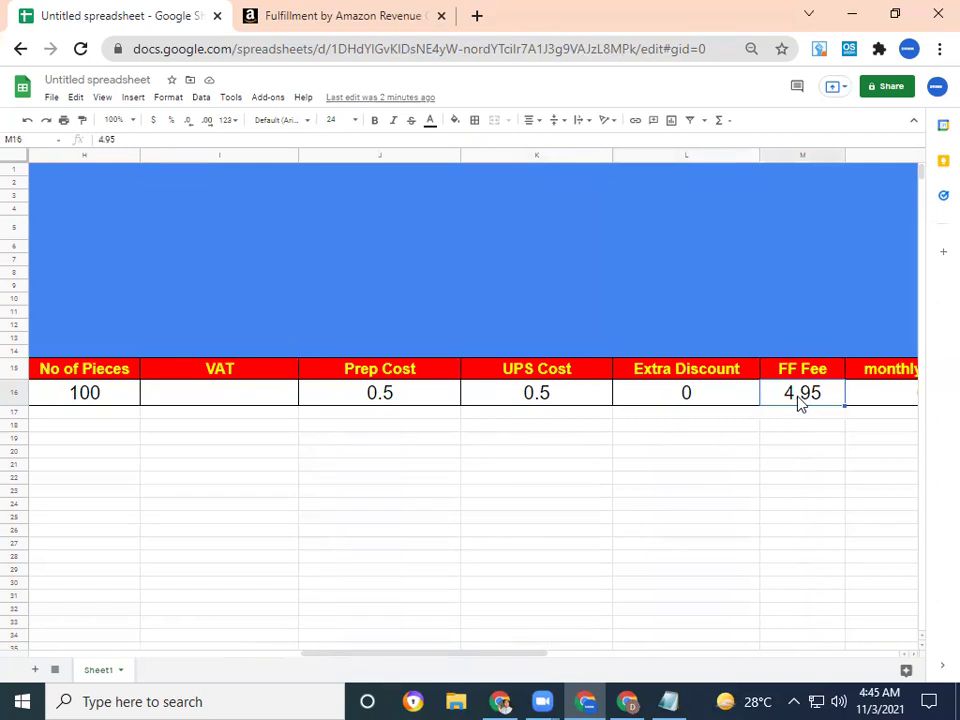
# Compare the spreadsheet's FF fee and monthly storage fee with the Amazon Fulfillment costs in the Revenue Calculator.
pyautogui.click(627, 700)
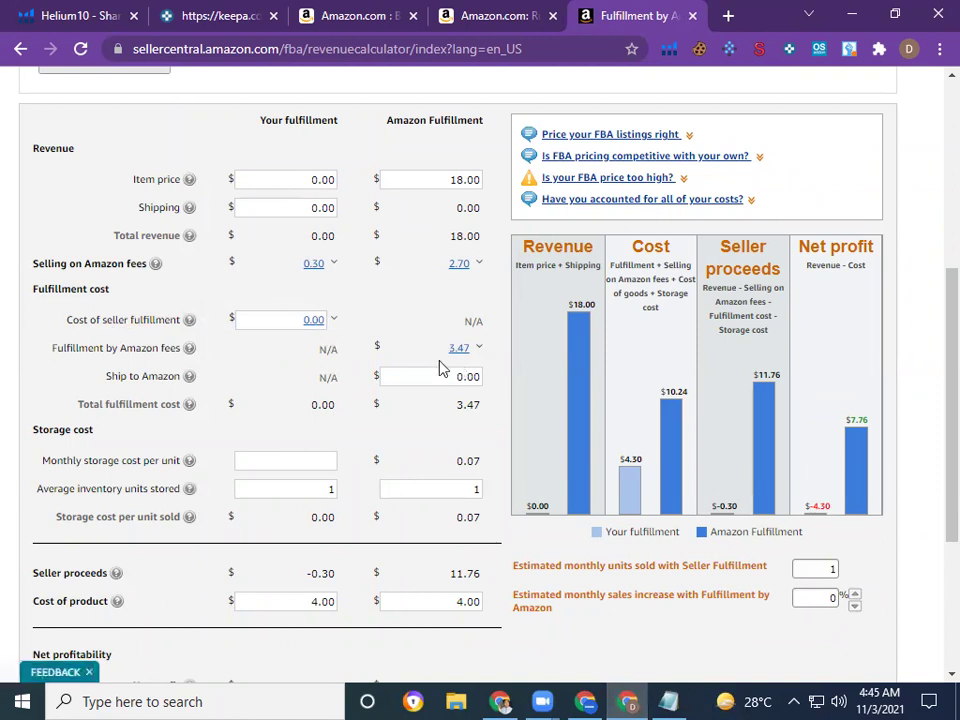
pyautogui.click(588, 701)
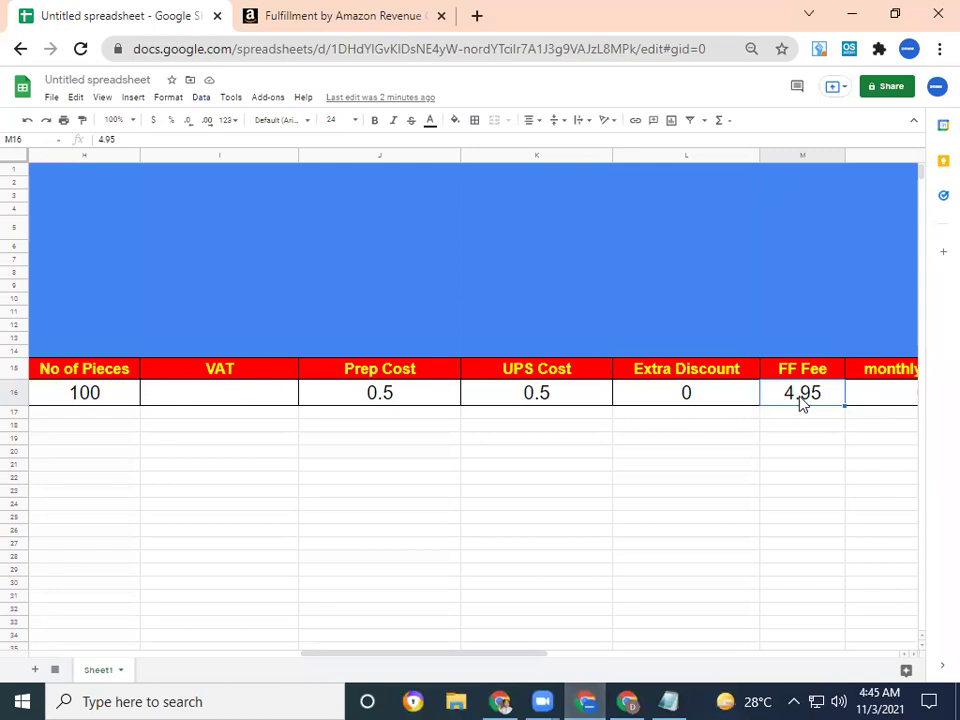
pyautogui.press('Right')
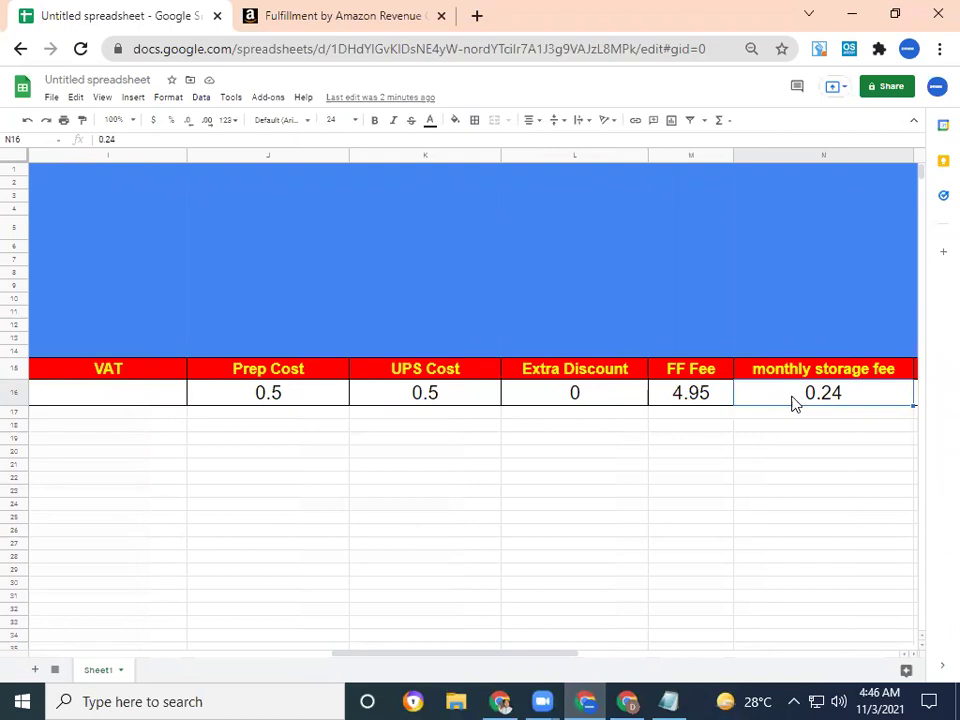
pyautogui.click(630, 700)
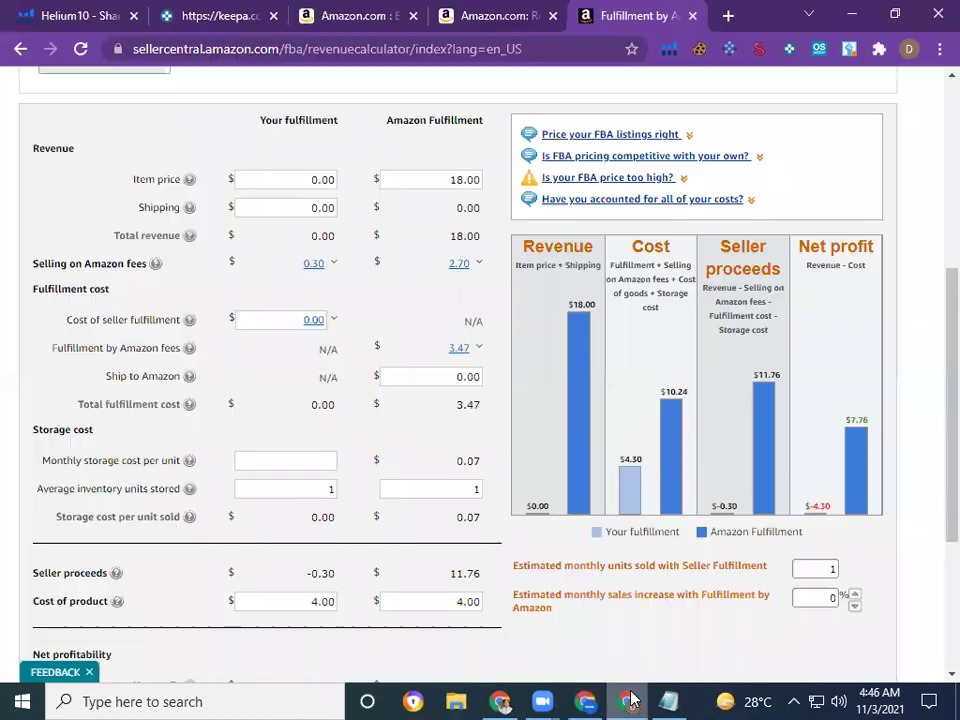
pyautogui.scroll(-3, 262, 490)
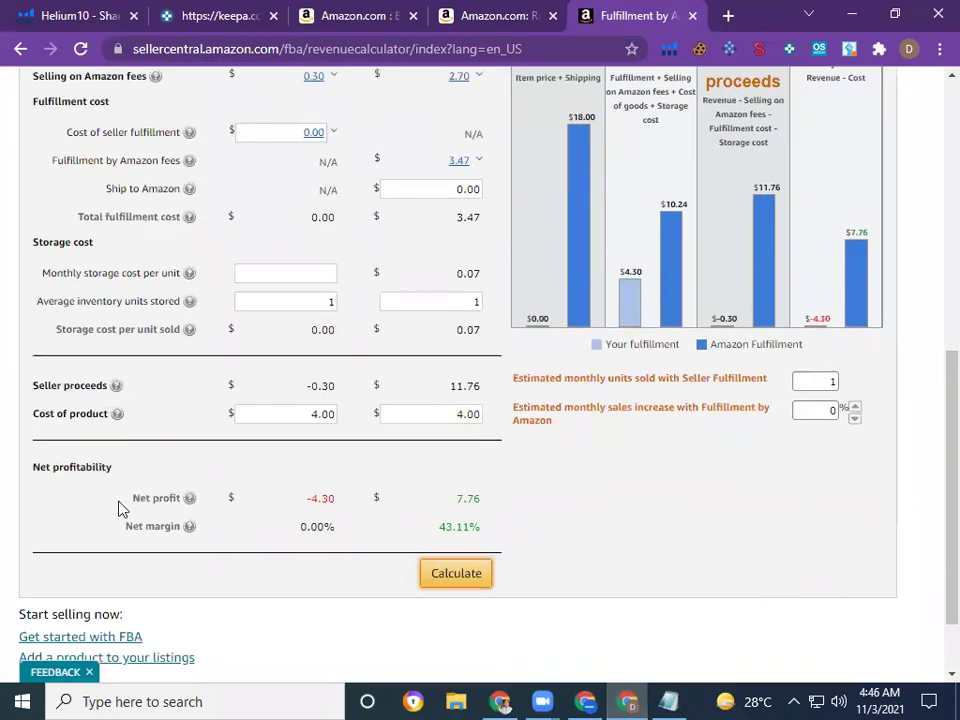
# Check the Rubik's Cube's storage cost and package dimensions in the Revenue Calculator, and return to the spreadsheet's monthly storage fee.
pyautogui.scroll(-1, 96, 564)
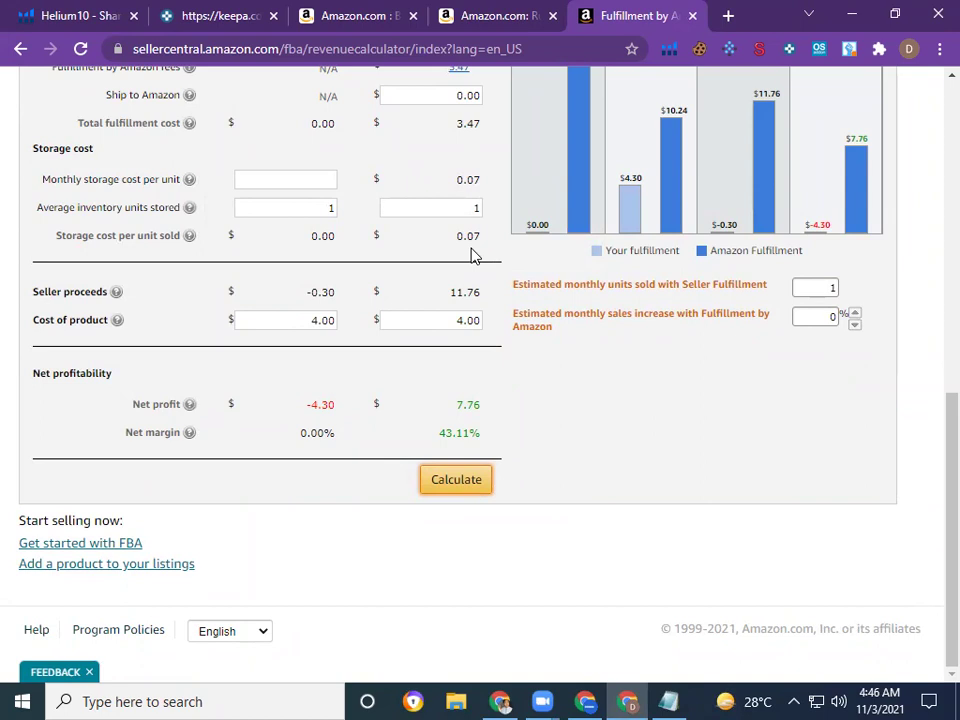
pyautogui.scroll(5, 472, 256)
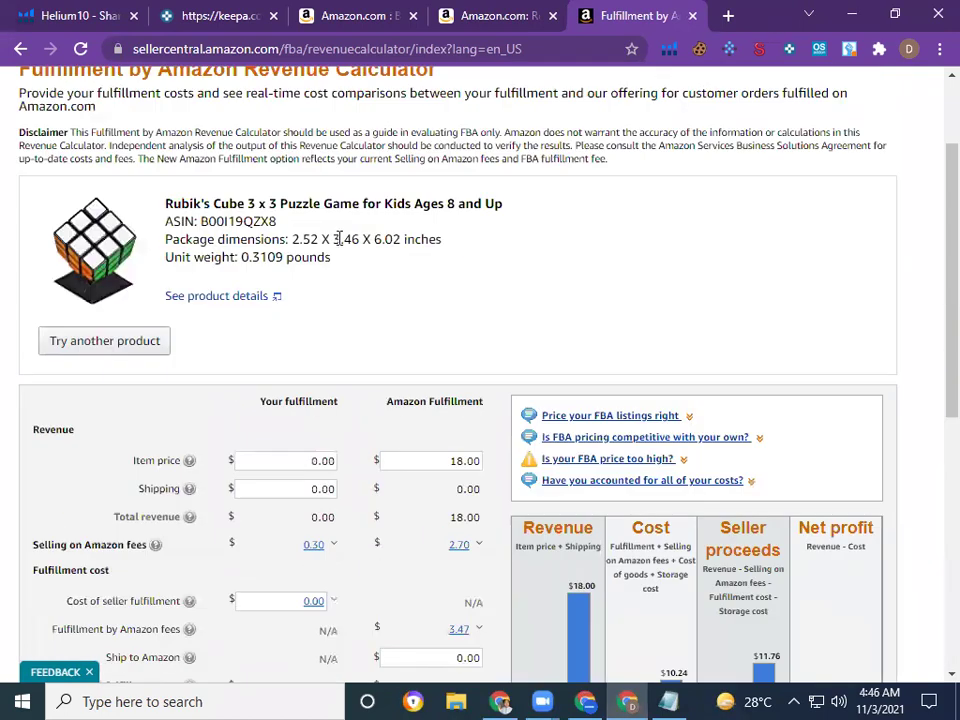
pyautogui.scroll(-4, 422, 403)
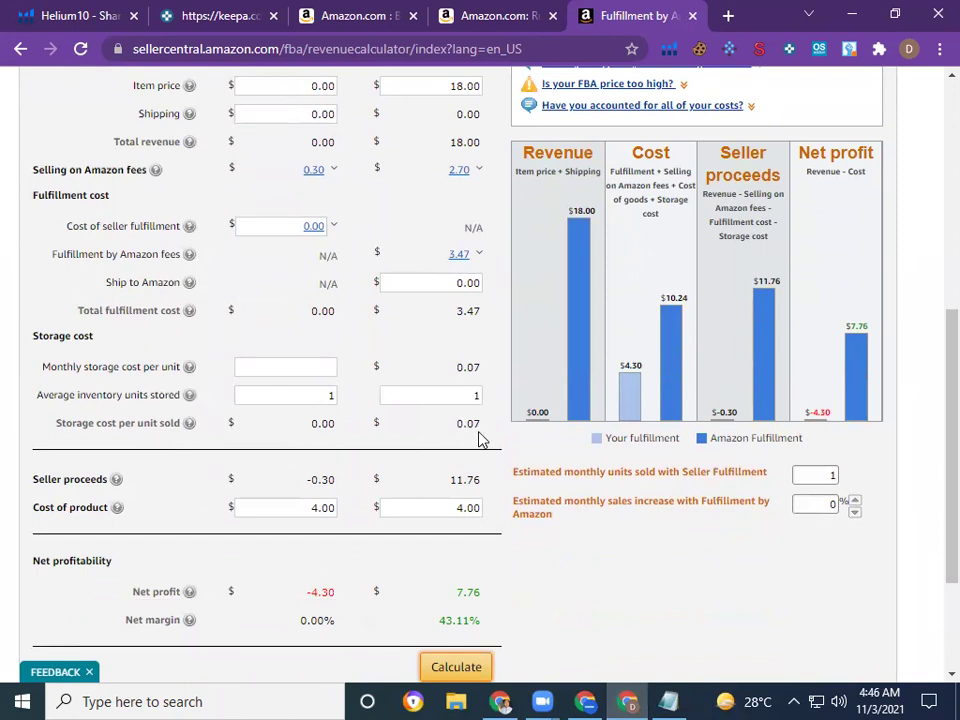
pyautogui.click(598, 700)
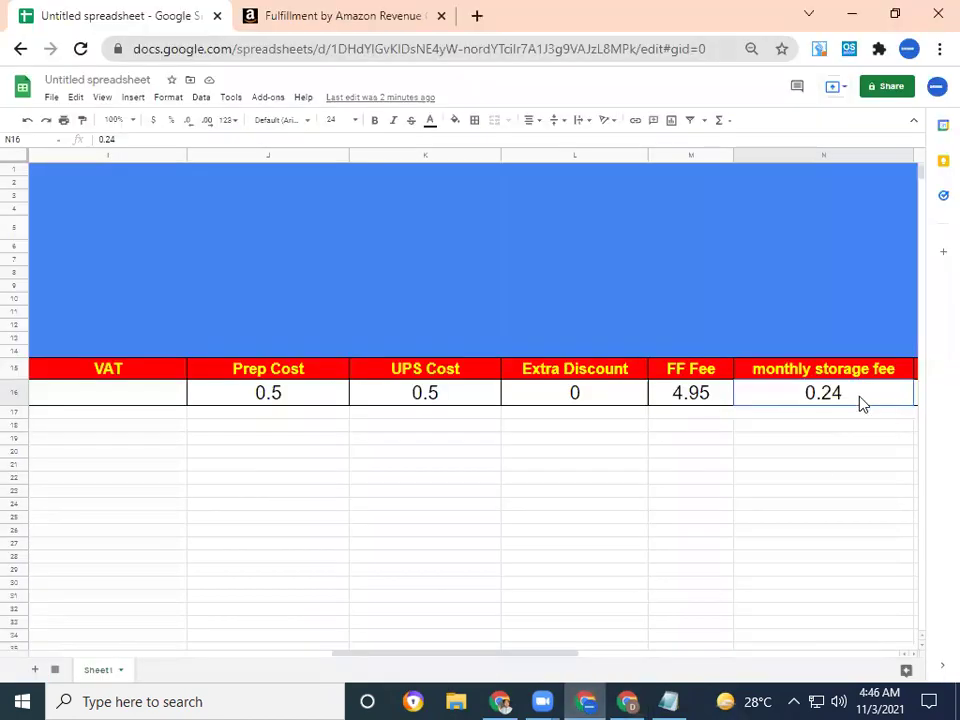
# Compare the Referral Fee in row 16 with the Revenue Calculator's Selling on Amazon fees, and go on to the Amazon VAT cell.
pyautogui.press('Right')
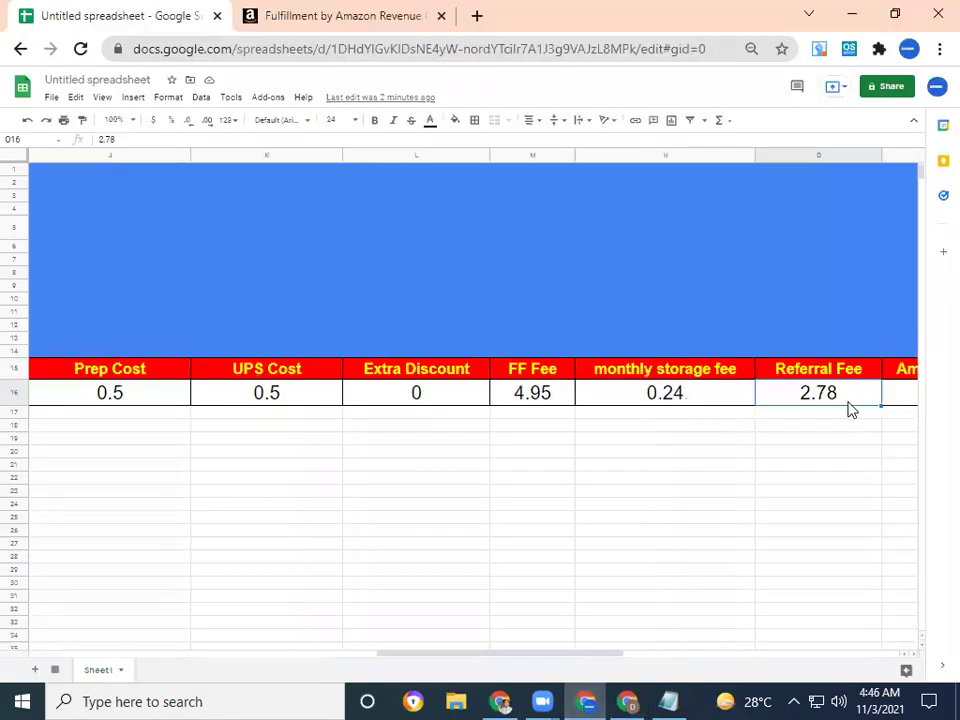
pyautogui.click(628, 700)
pyautogui.scroll(2, 489, 360)
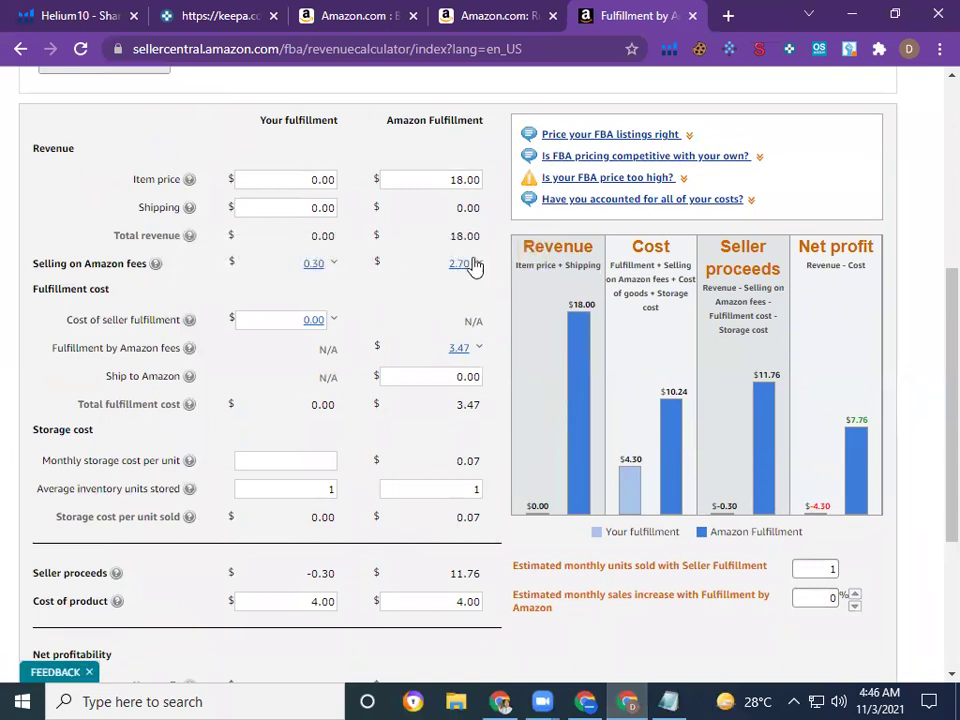
pyautogui.scroll(4, 456, 284)
pyautogui.scroll(-3, 289, 313)
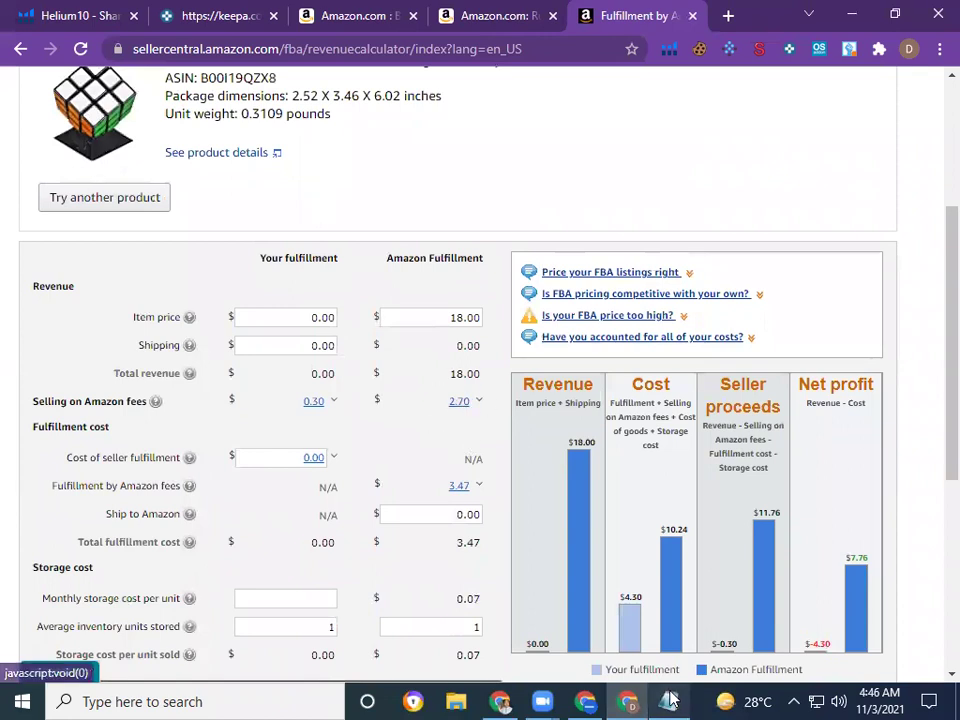
pyautogui.click(585, 701)
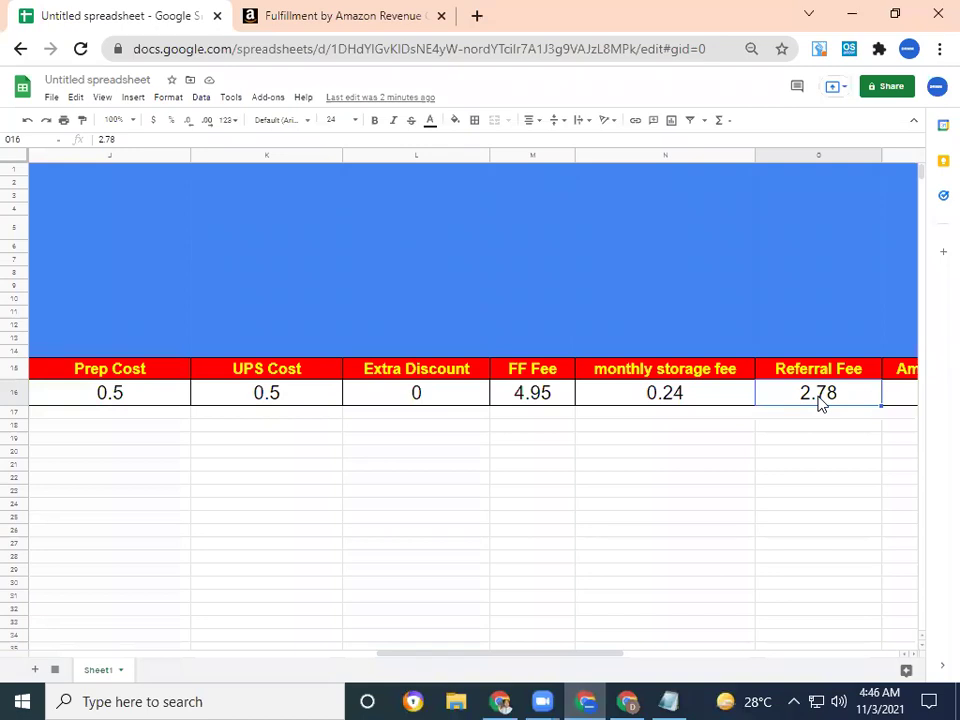
pyautogui.press('Right')
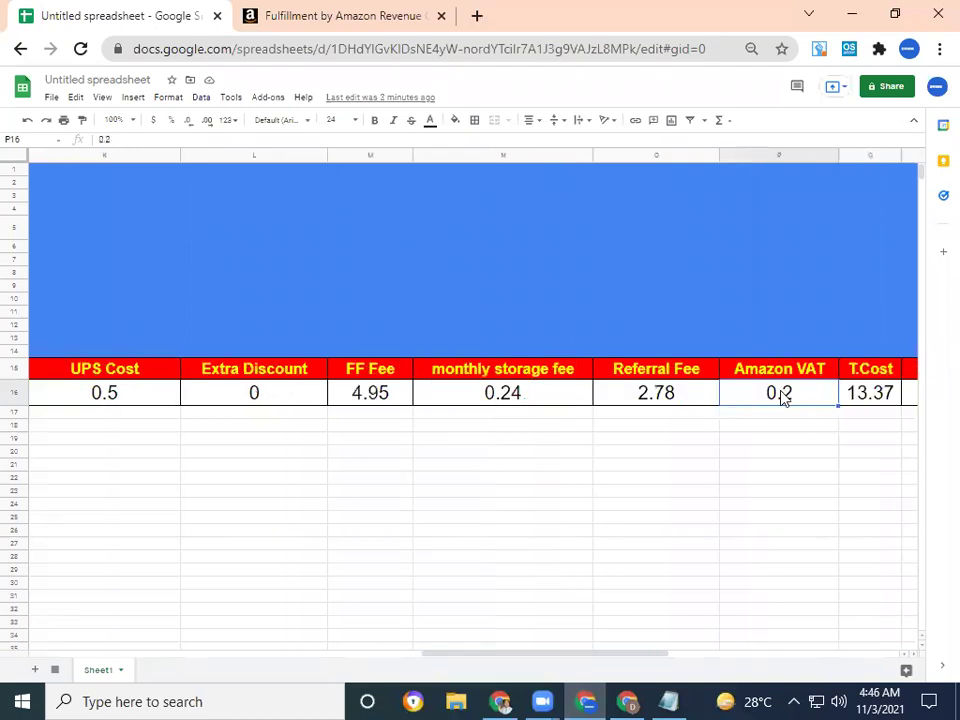